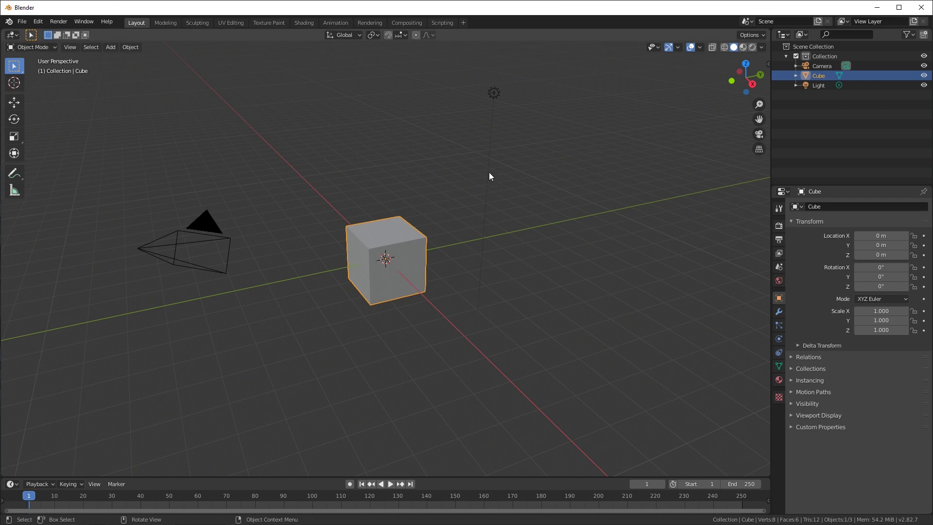
- Delete the default camera and light, then place the 3D cursor away from the cube
click(205, 220)
key(Delete)
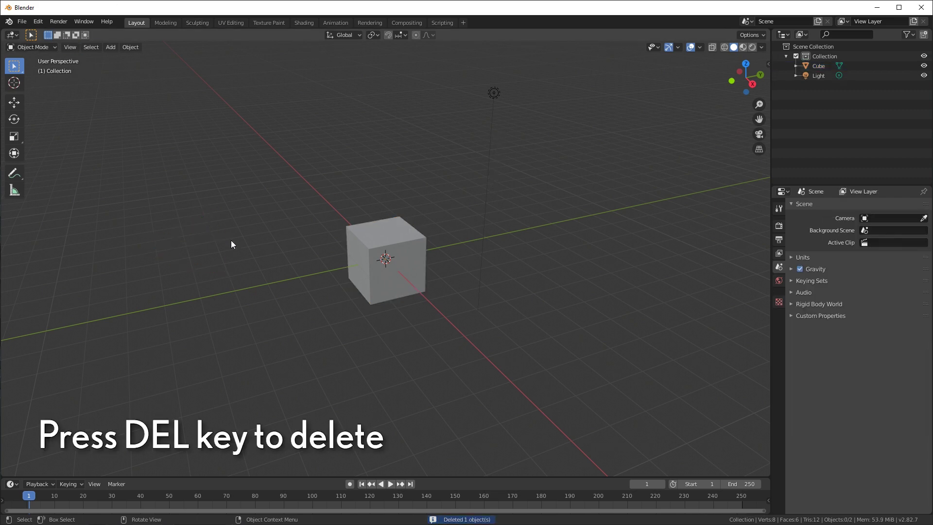
click(493, 95)
key(Delete)
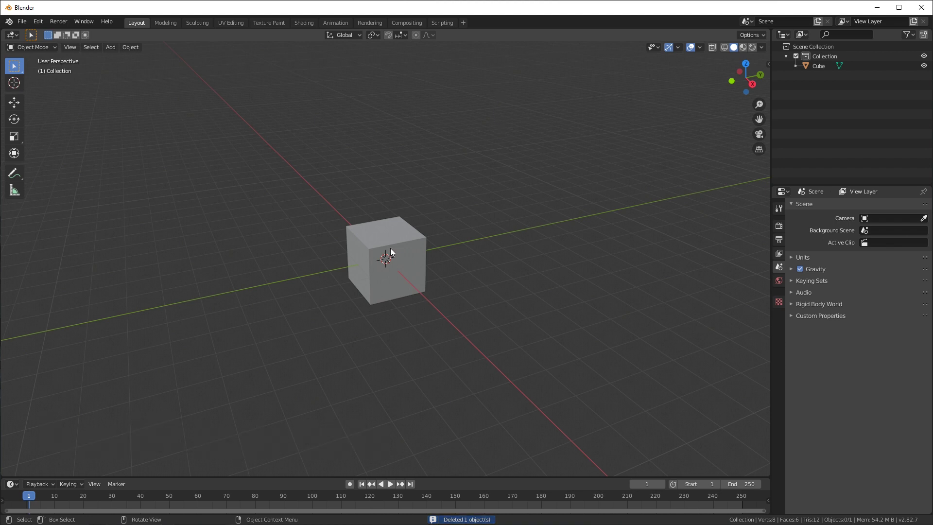
shift+right_click(448, 383)
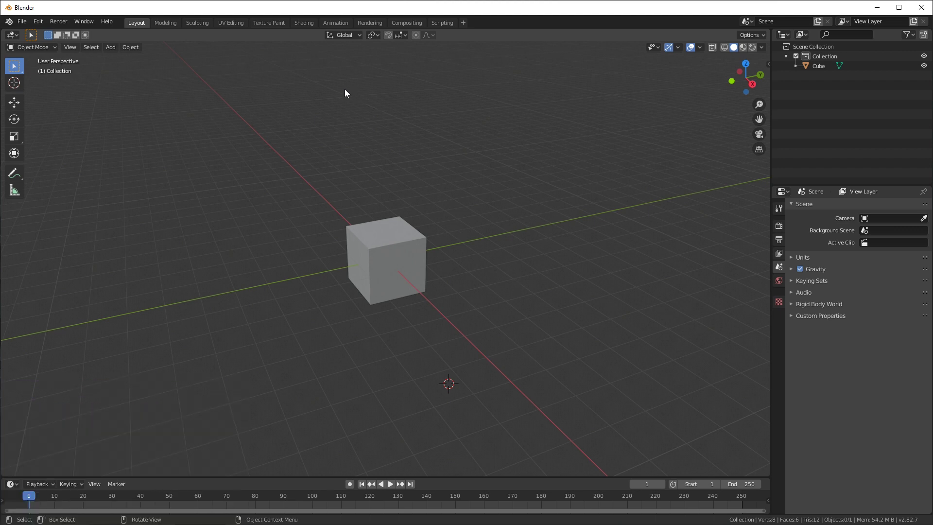
- Show the cube's material nodes in the Shading workspace and bring the palette folder window forward
click(304, 22)
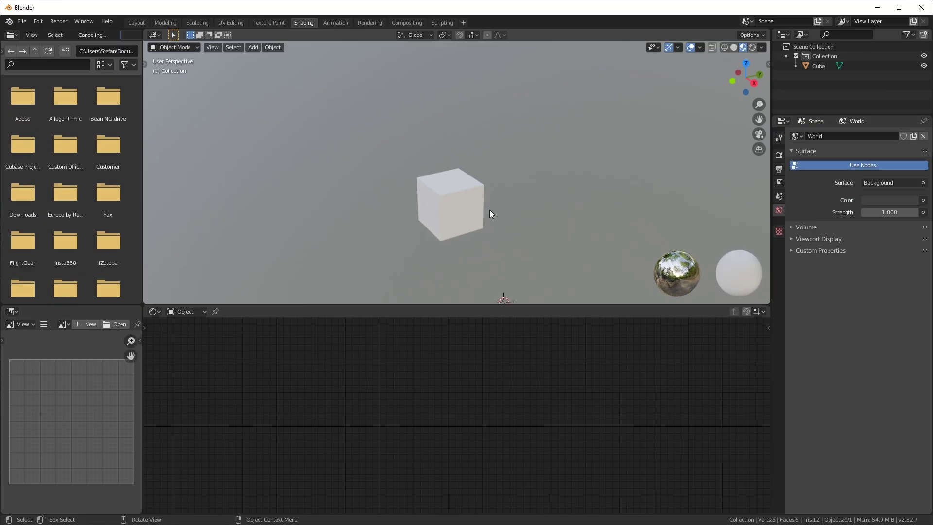
click(459, 191)
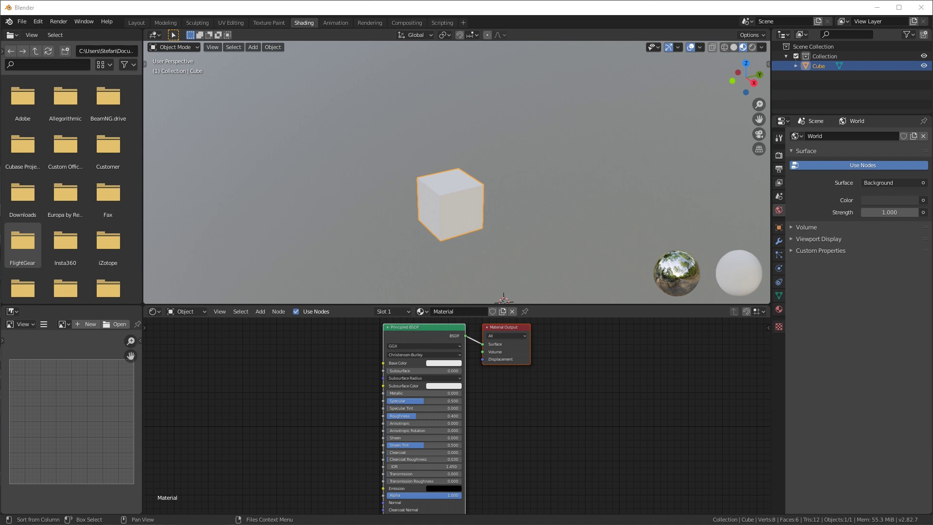
key(alt+Tab)
drag(277, 96, 416, 79)
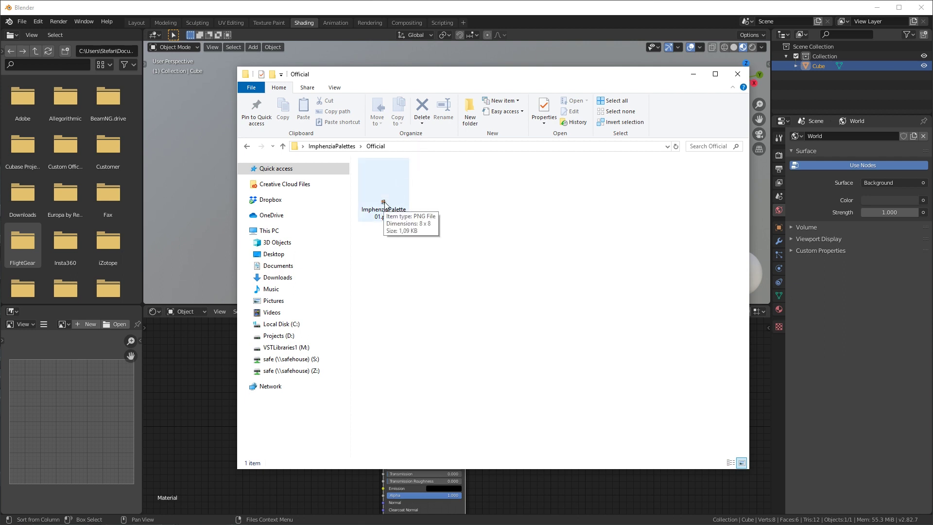
- Drag ImphenziaPalette01.png from Explorer into the Shader Editor to create an Image Texture node
drag(383, 203, 212, 376)
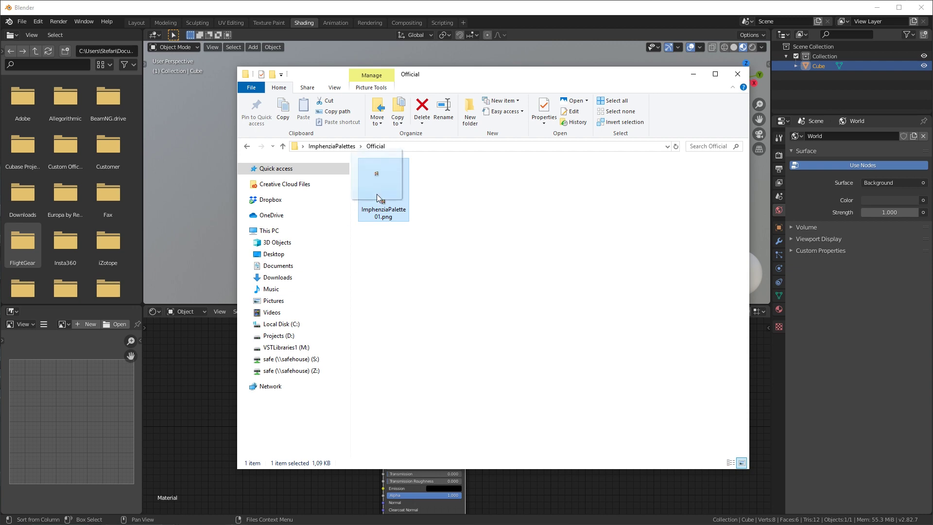
drag(377, 194, 206, 380)
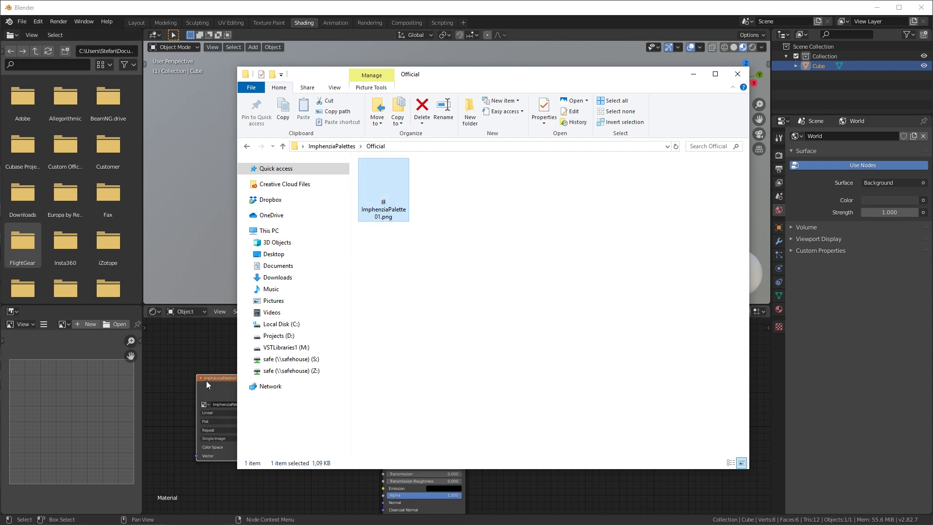
- Wire the palette Image Texture's Color into Base Color and set its interpolation to Closest
click(693, 73)
drag(271, 391, 313, 380)
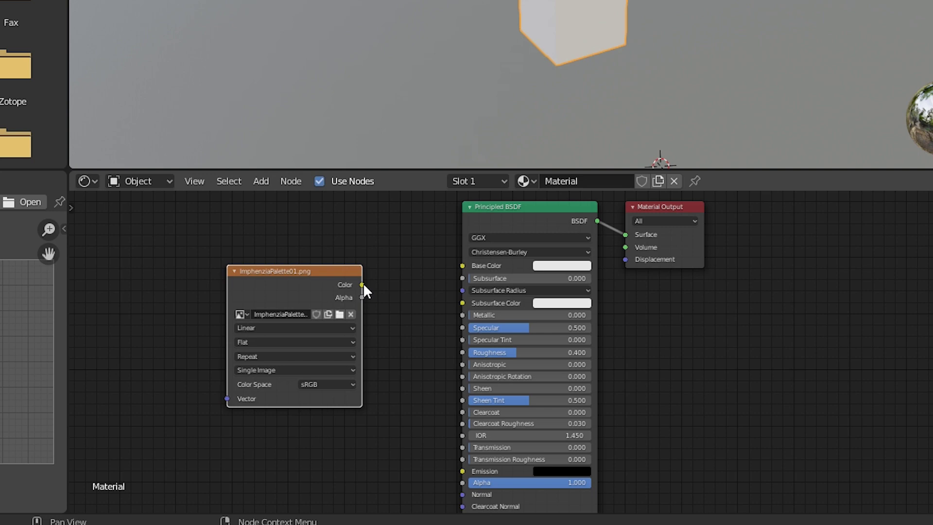
drag(363, 284, 462, 266)
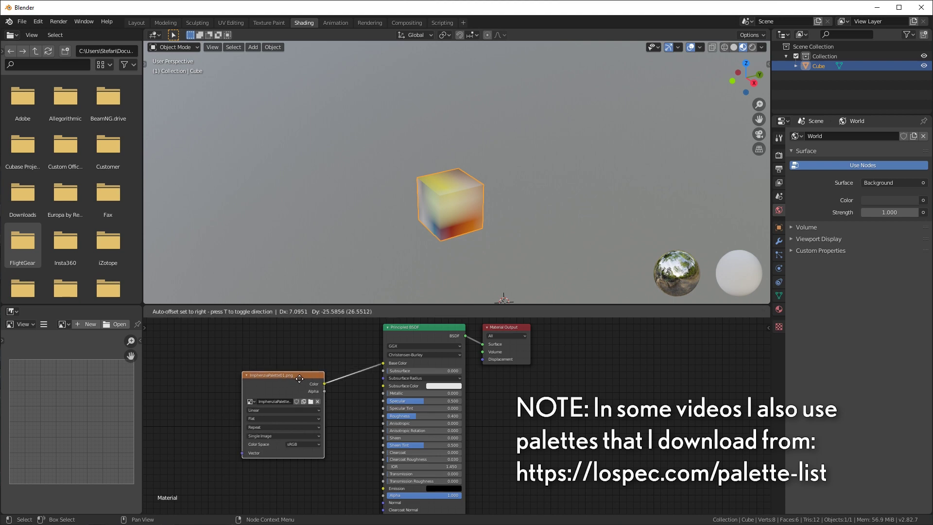
drag(300, 367, 304, 381)
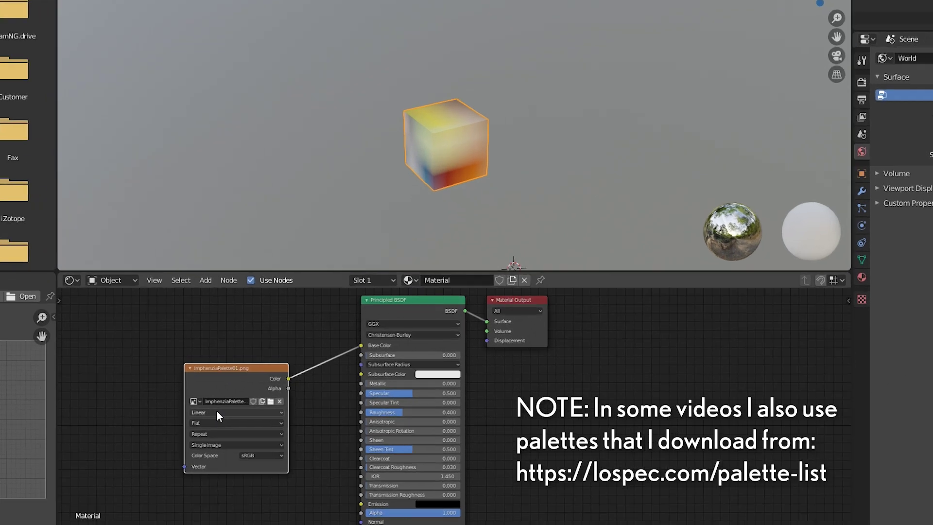
click(268, 415)
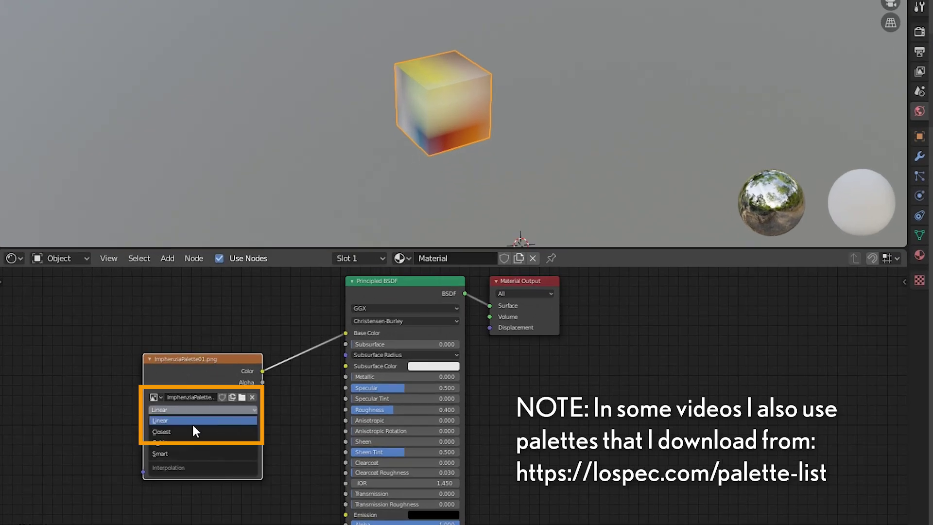
click(184, 430)
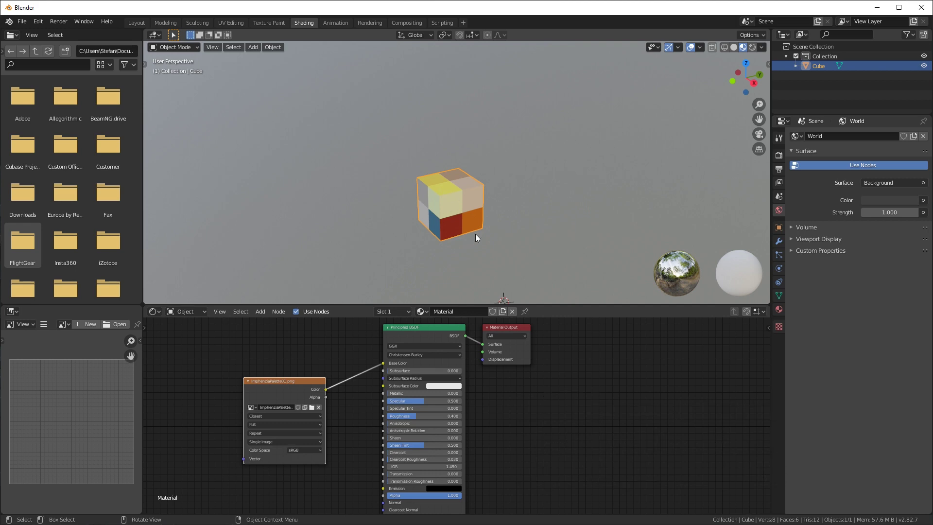
- Open UV Editing, zoom in on the palette image, and make the UV editor narrower beside a wider viewport
click(227, 22)
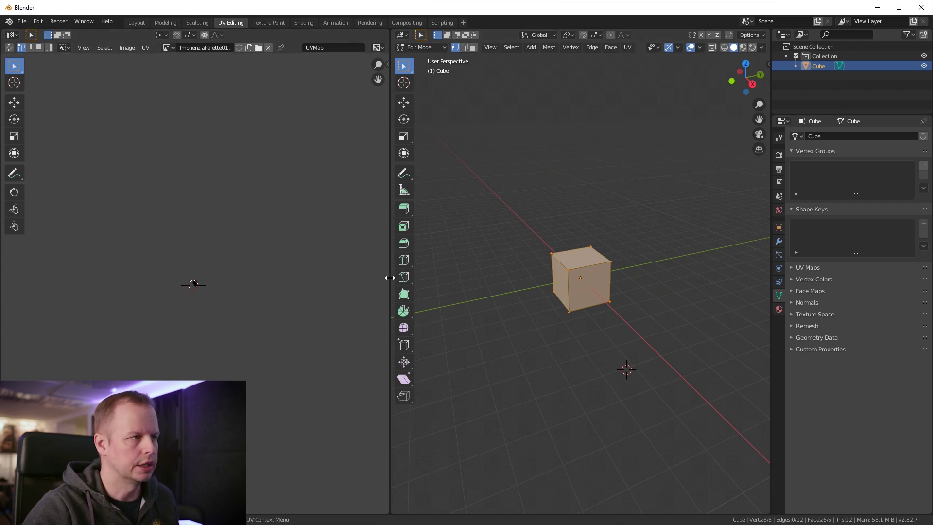
scroll(192, 290, up, 12)
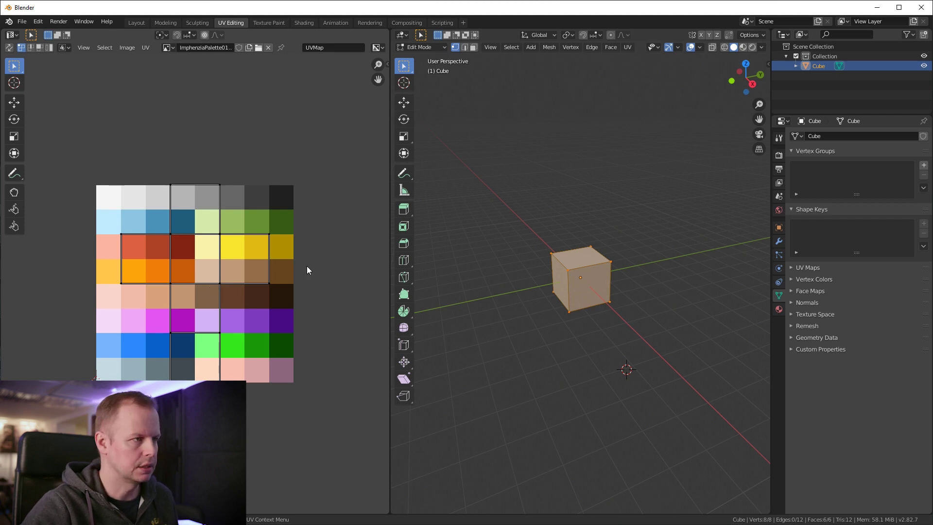
drag(391, 266, 188, 268)
middle_drag(112, 273, 123, 274)
scroll(123, 275, down, 3)
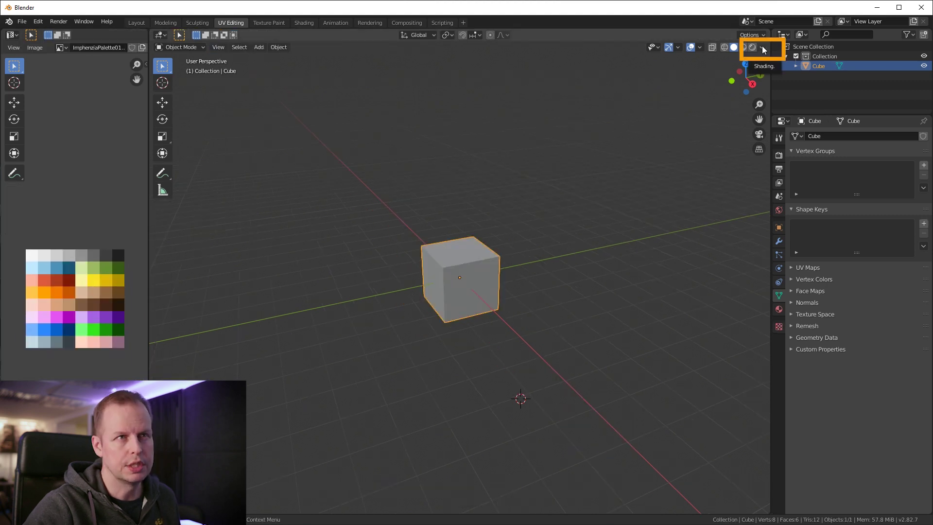
- Set viewport shading Color to Texture and enable cavity of type Both with ridge and valley 2.5
click(762, 47)
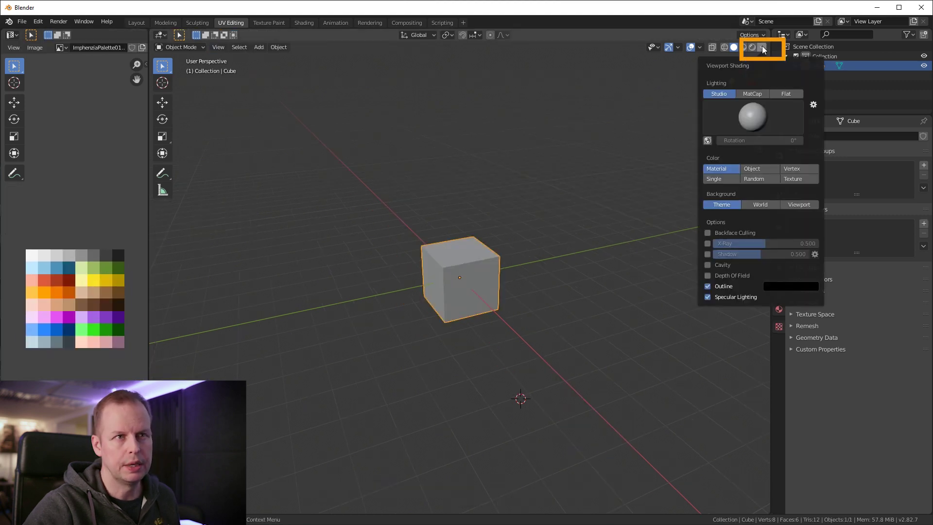
click(792, 178)
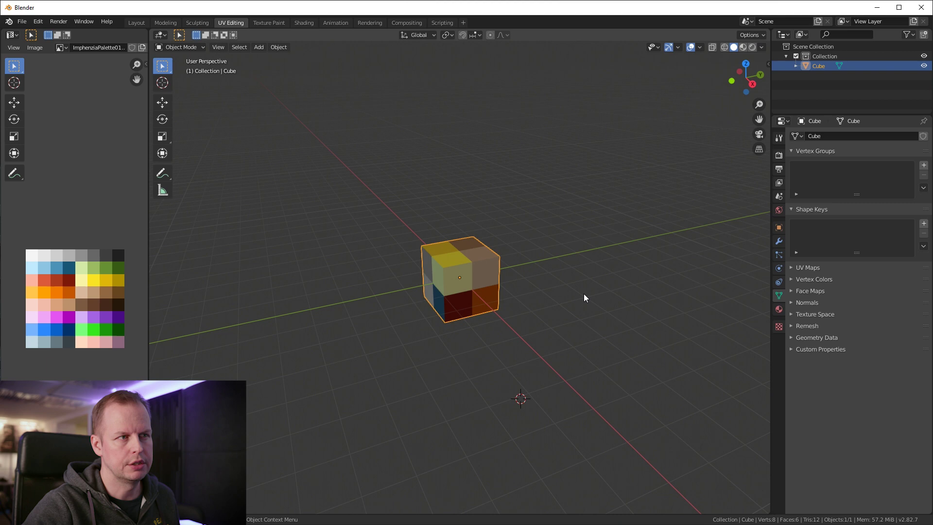
click(762, 47)
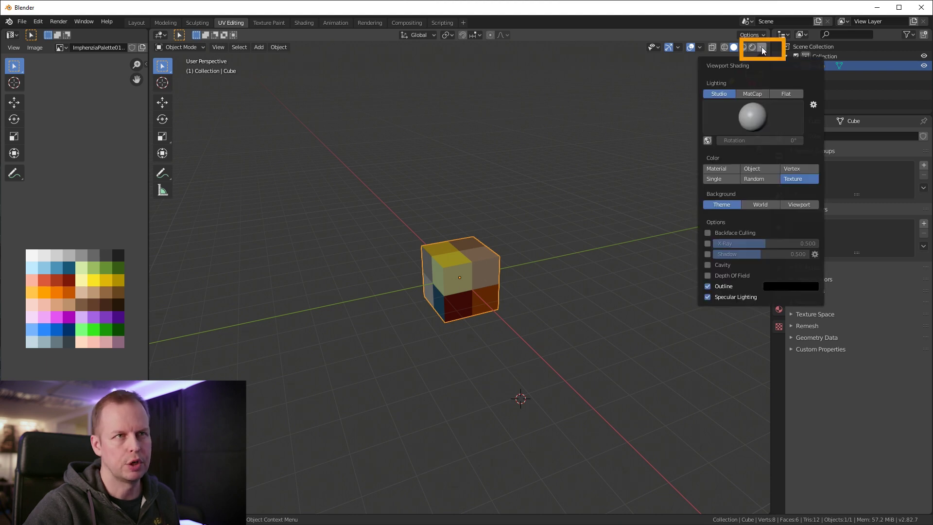
click(707, 265)
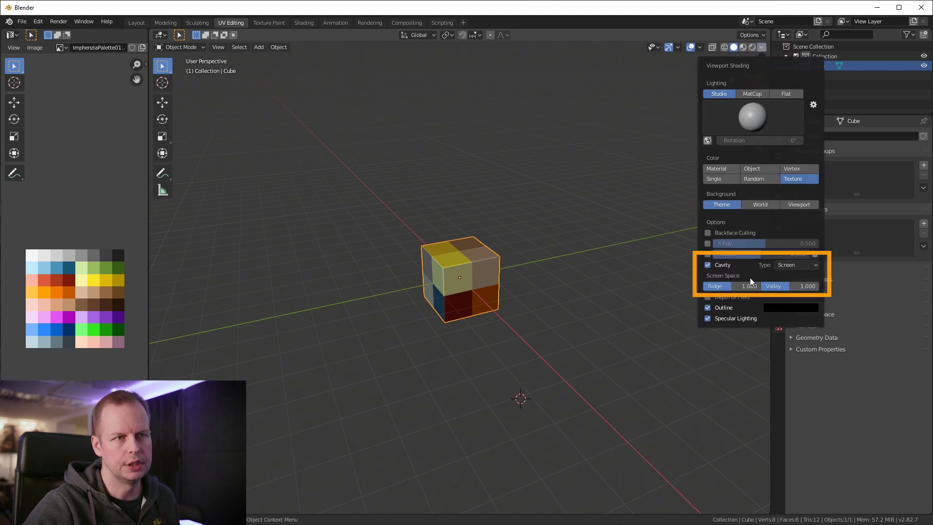
click(812, 265)
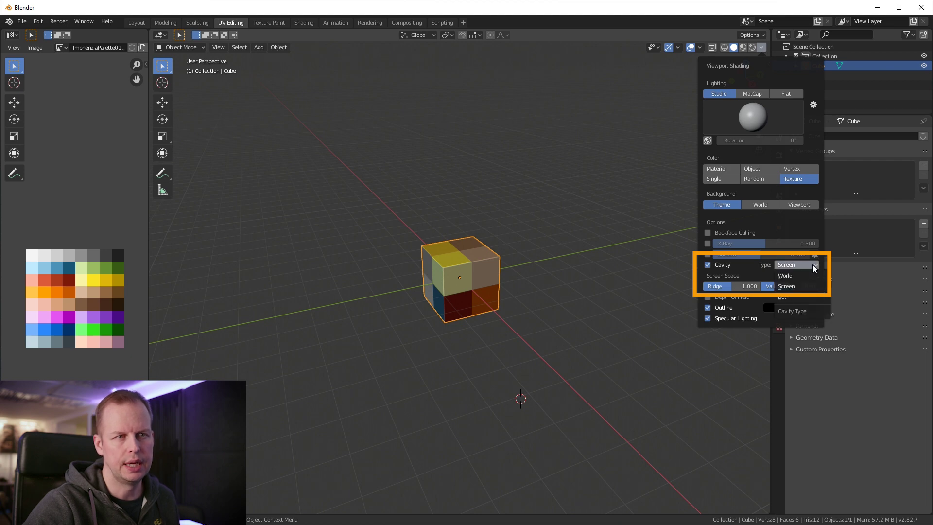
click(794, 296)
drag(724, 286, 802, 287)
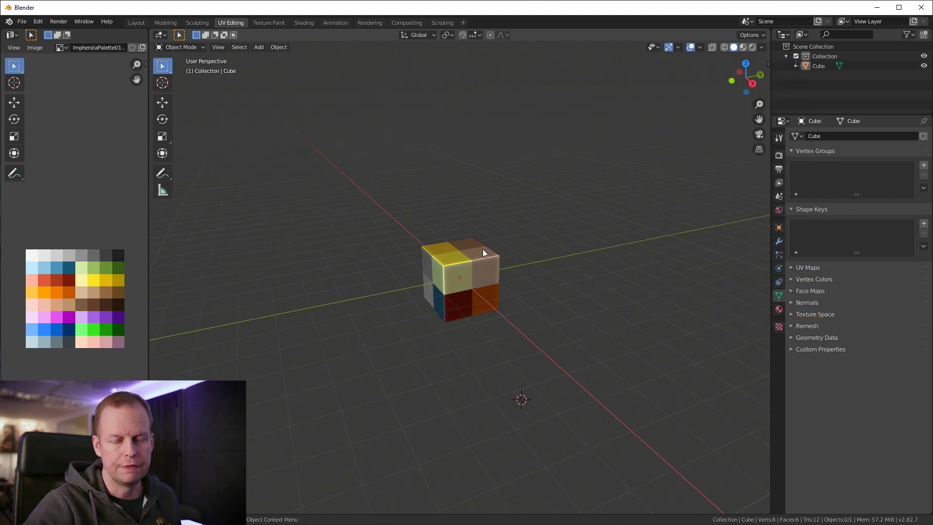
- In Preferences, search add-ons for 'auto' and enable Auto Mirror
click(38, 21)
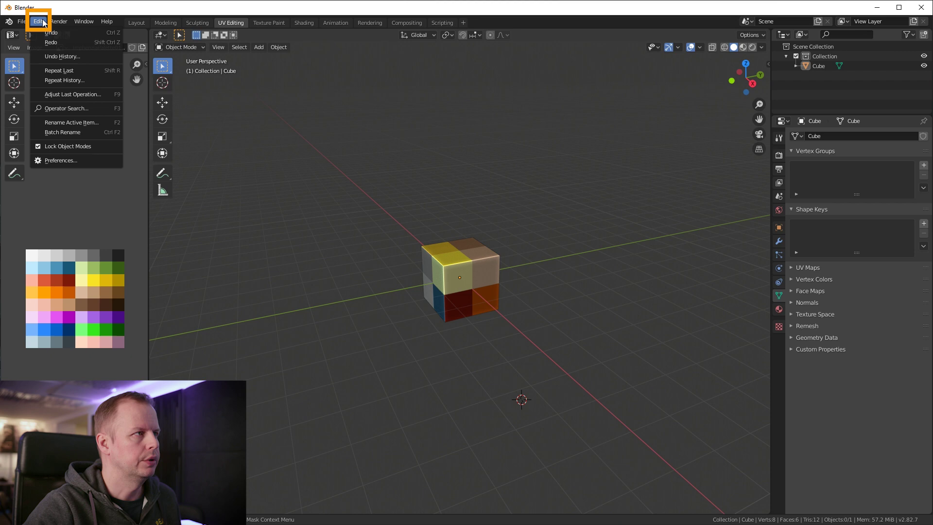
click(77, 162)
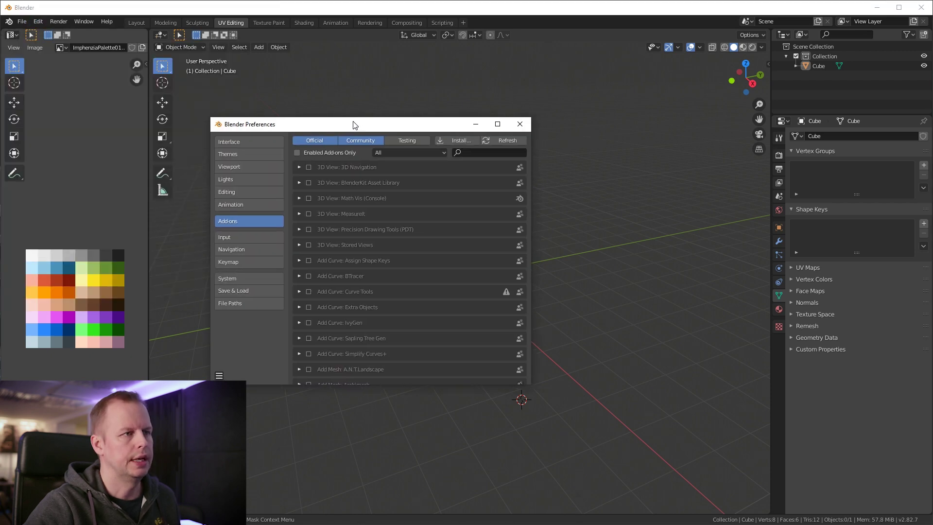
click(478, 152)
text(auto)
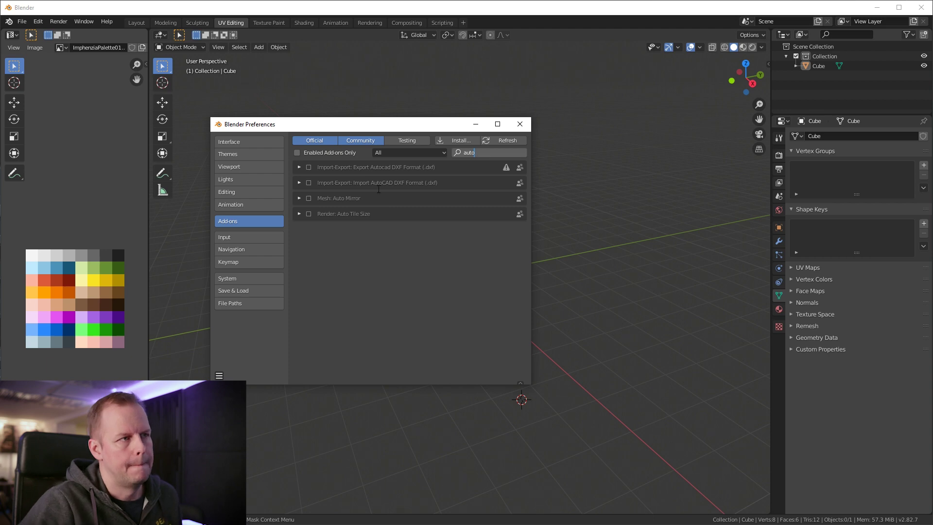
key(Return)
click(308, 199)
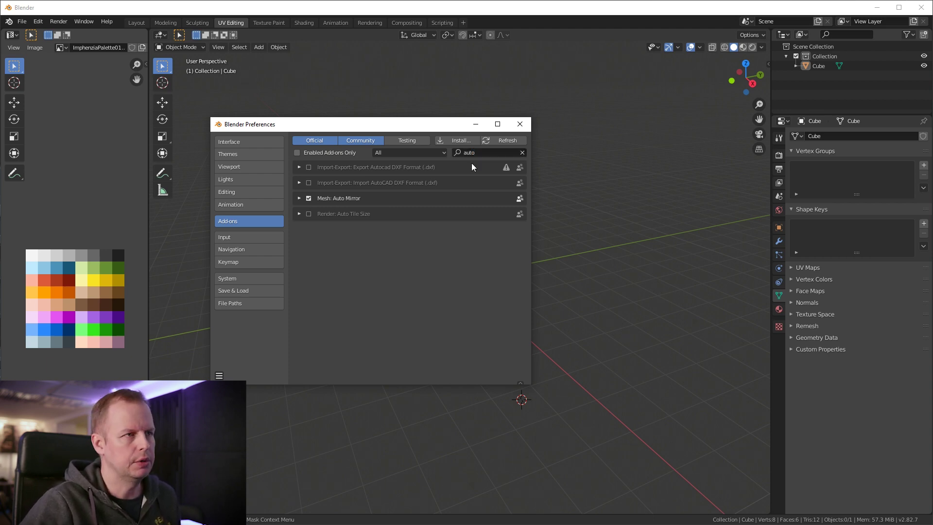
- Search the add-ons for 'bool' and enable Object: Bool Tool
click(479, 153)
key(BackSpace)
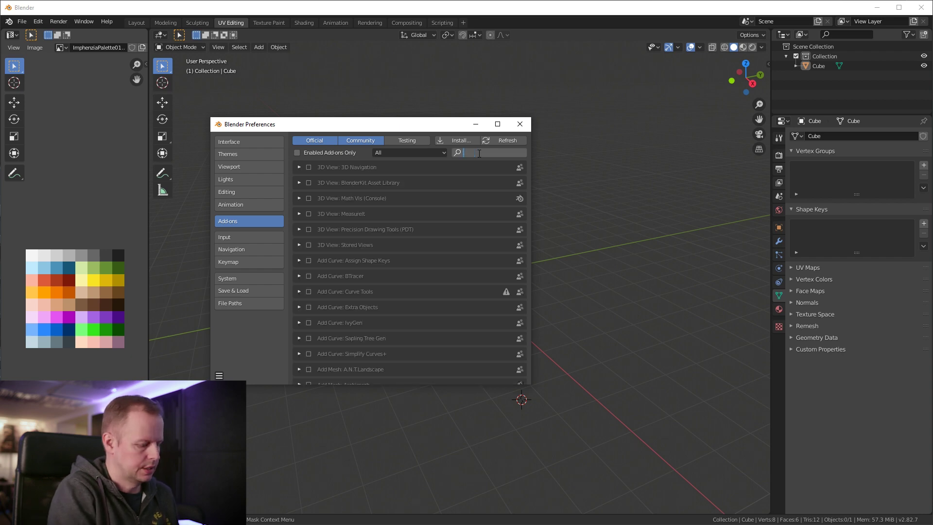
text(bool)
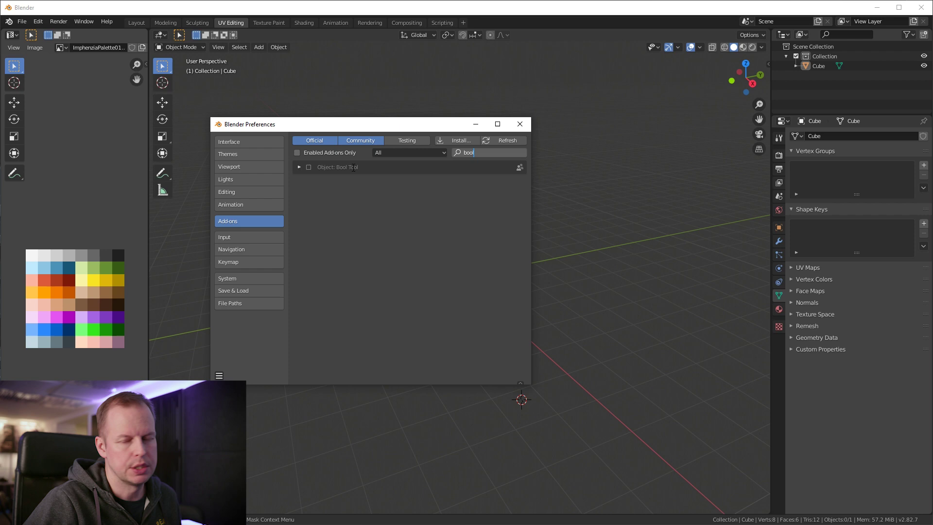
click(309, 167)
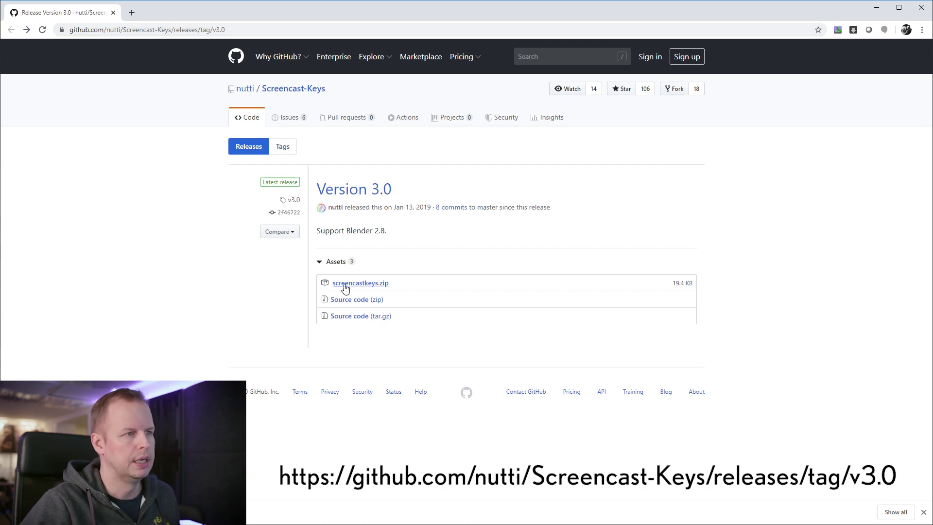
- Install the Screencast Keys add-on from the downloaded screencastkeys.zip
click(876, 8)
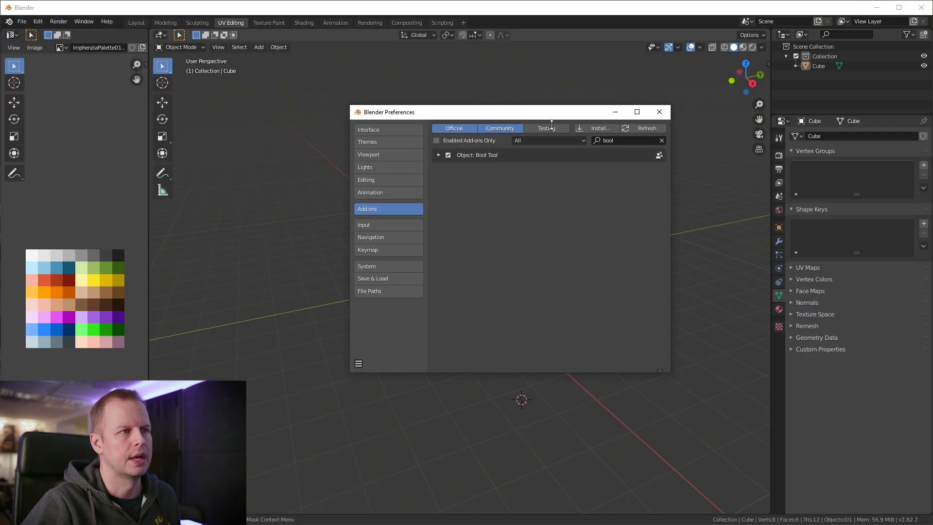
click(602, 130)
double_click(392, 170)
click(392, 105)
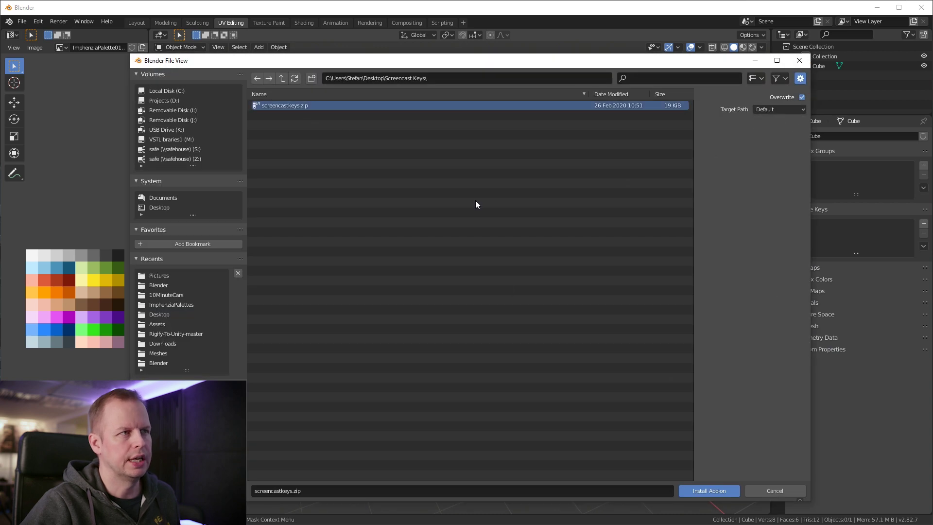
click(713, 496)
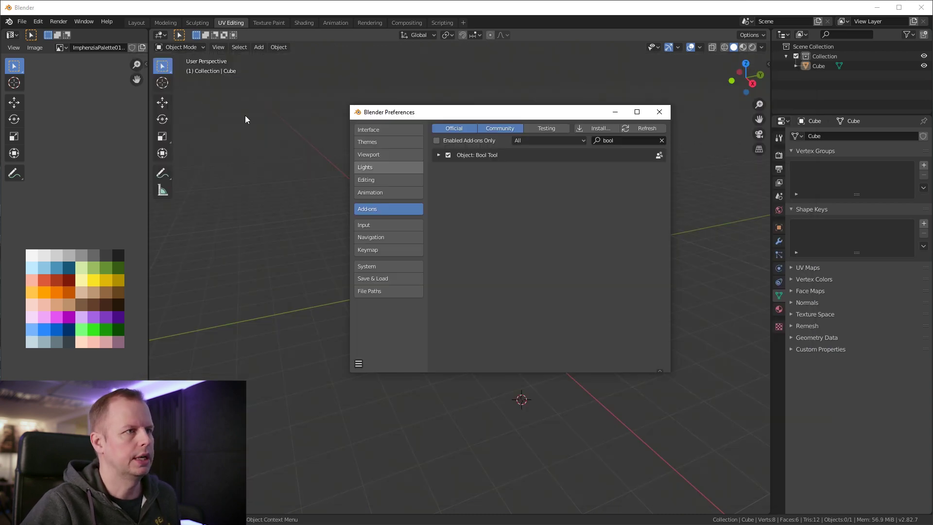
- Enable System: Screencast Keys in the full add-on list and close Preferences
click(661, 141)
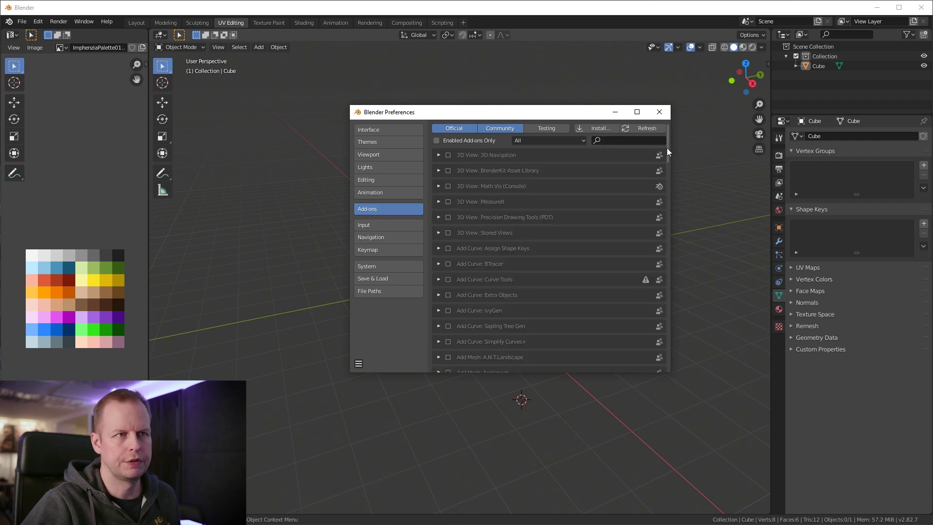
drag(666, 148, 678, 368)
click(448, 329)
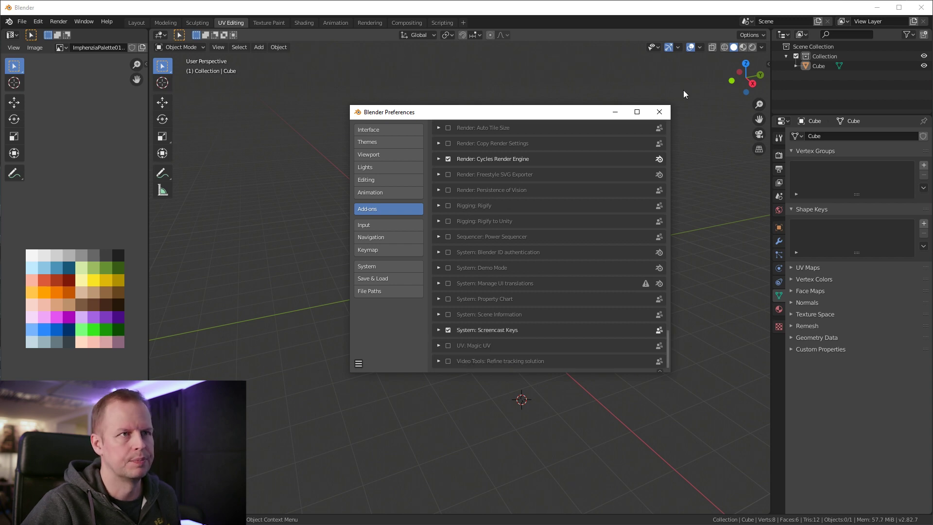
click(659, 112)
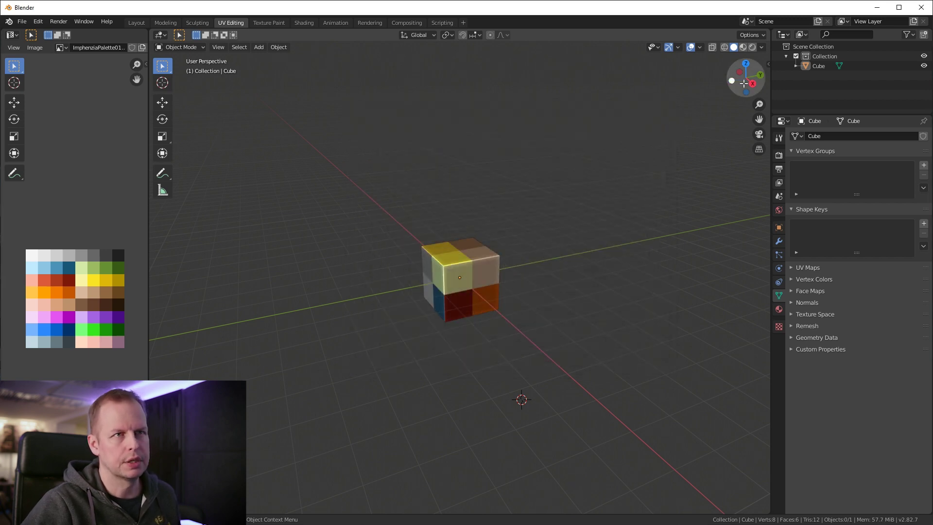
- Activate Screencast Keys from its sidebar tab and raise its font size to 35
key(n)
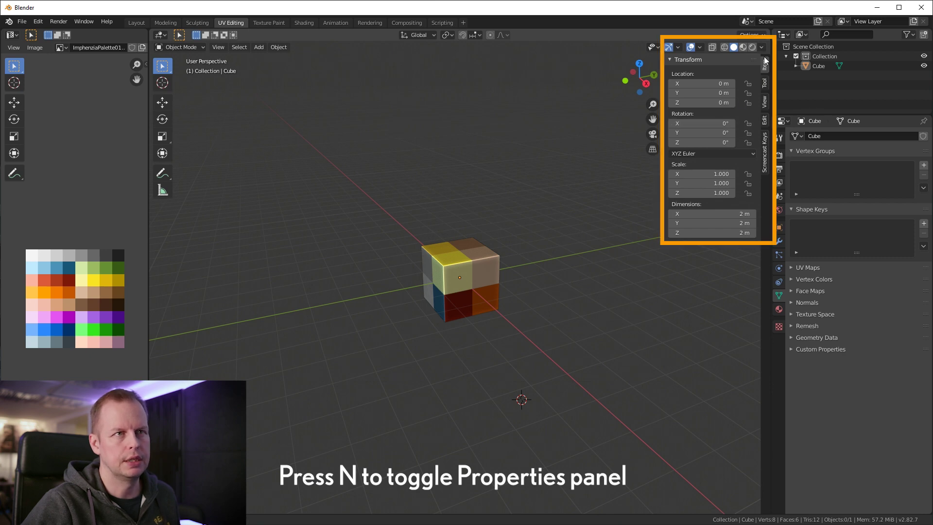
key(n)
key(n)
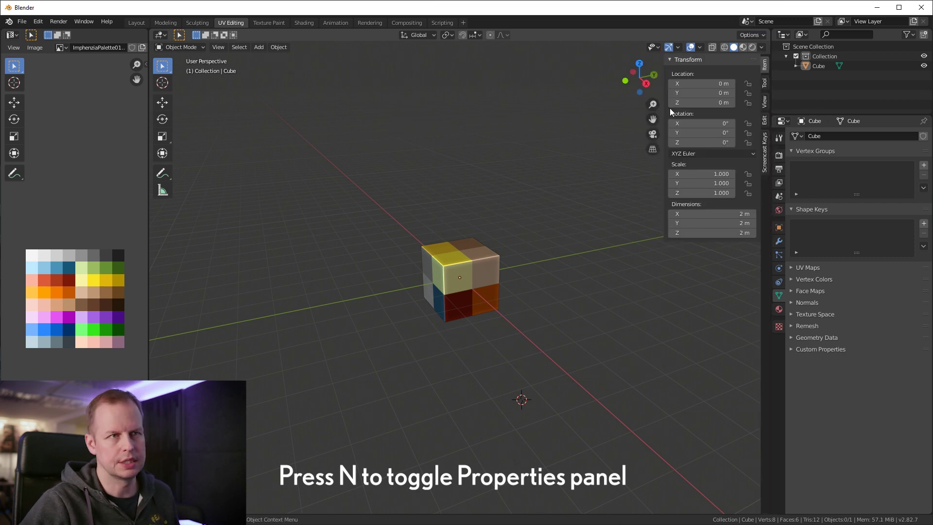
click(765, 158)
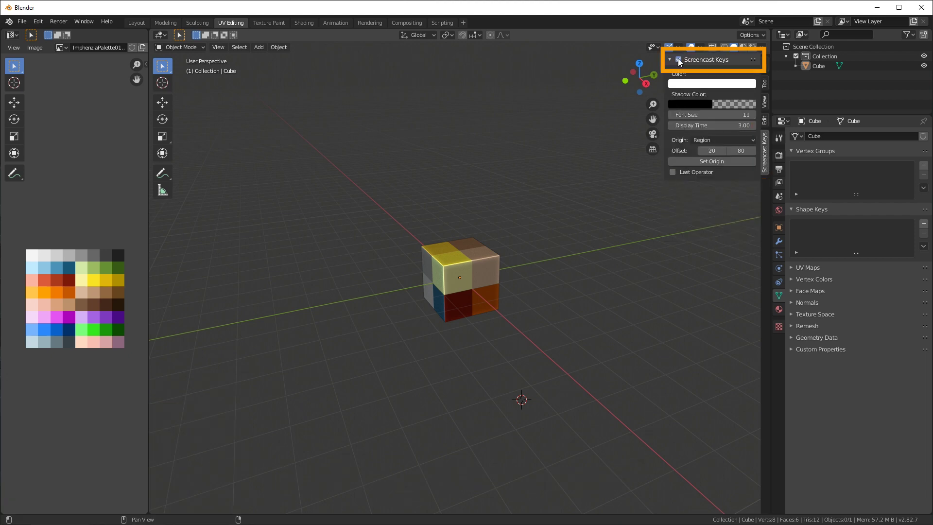
click(678, 60)
click(462, 276)
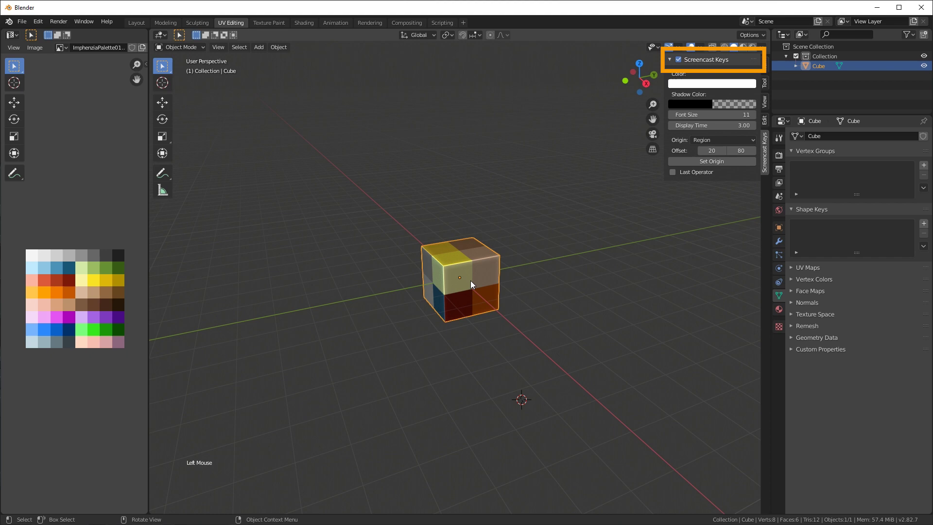
click(472, 227)
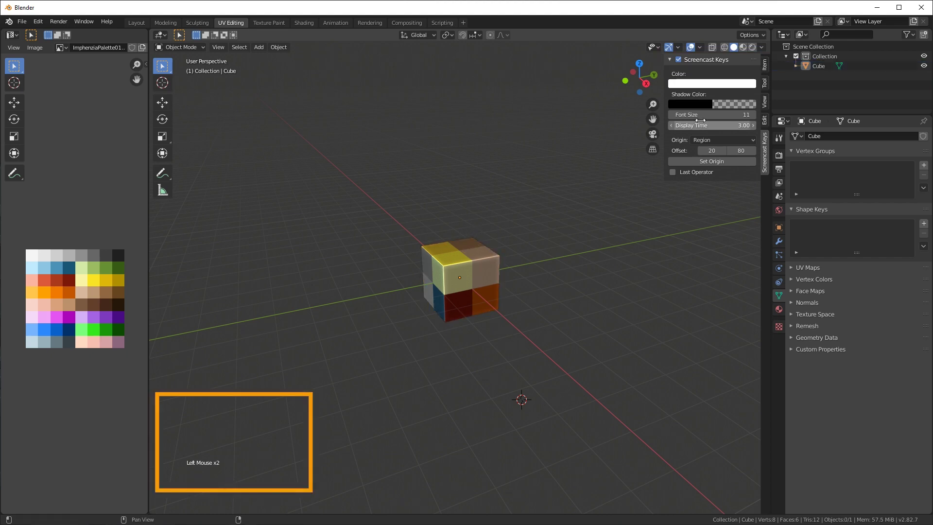
drag(696, 115, 738, 114)
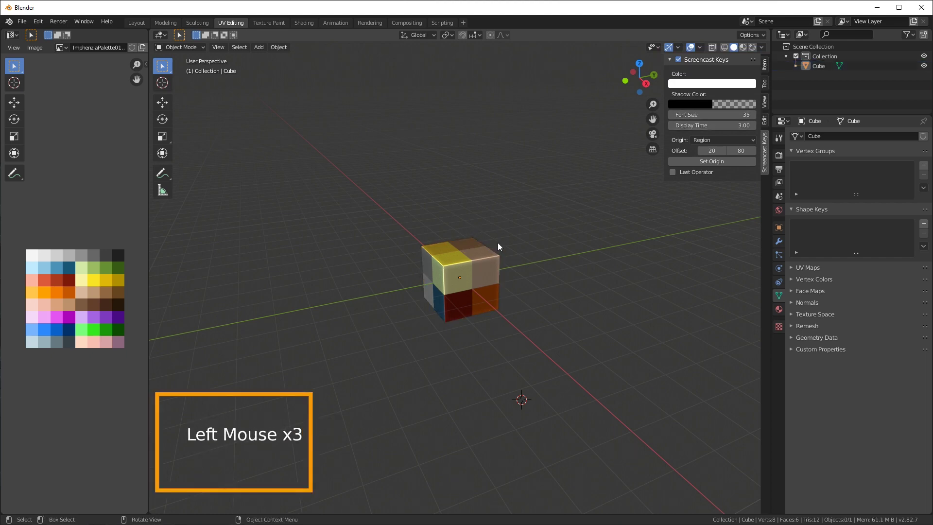
- Click the scene and the cube several times to test the on-screen key display
click(505, 276)
click(470, 259)
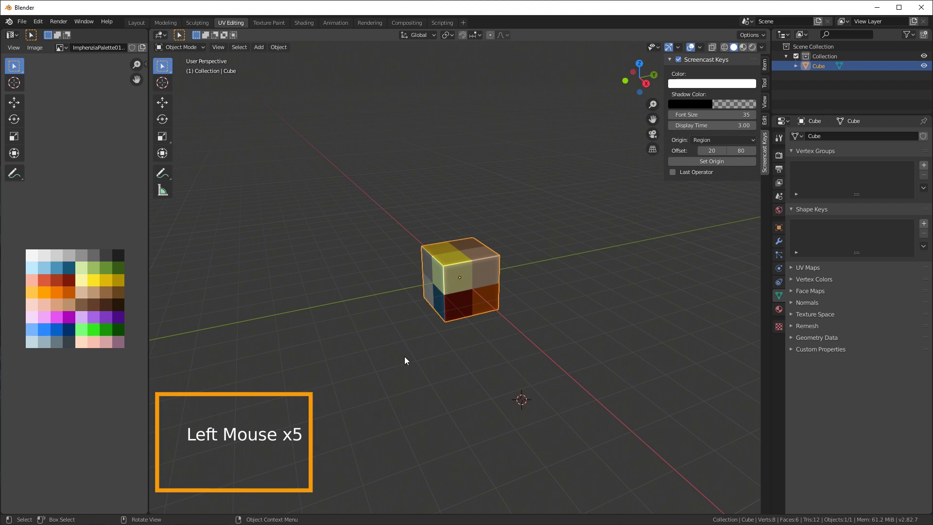
click(462, 281)
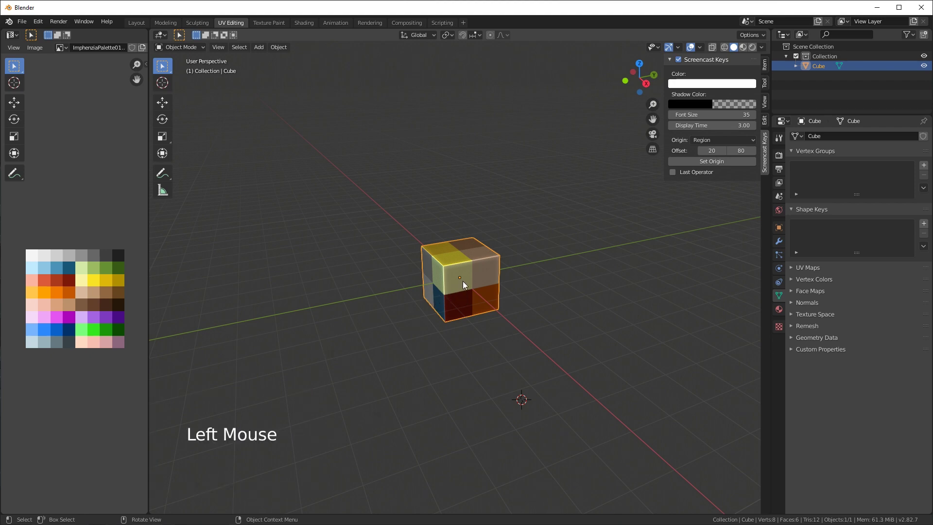
click(463, 273)
click(463, 272)
key(Tab)
click(463, 276)
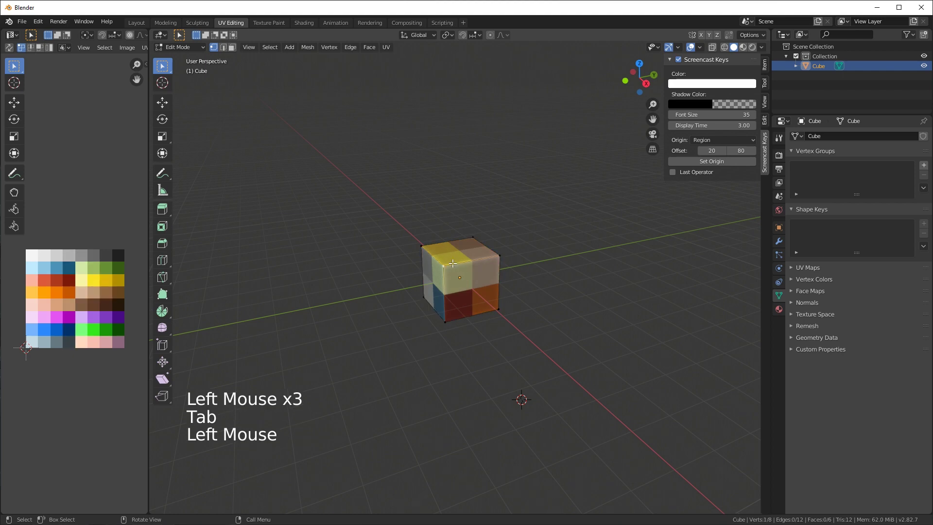
key(Tab)
key(Tab)
key(a)
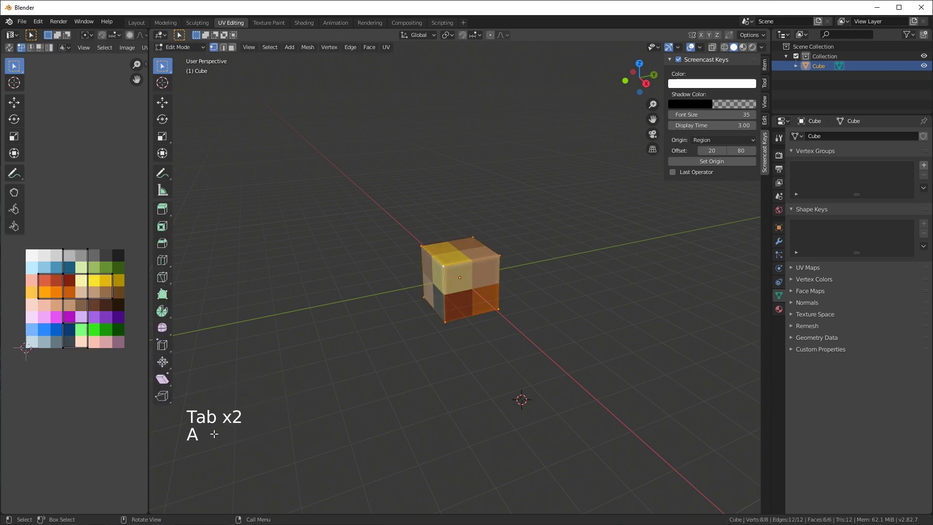
key(s)
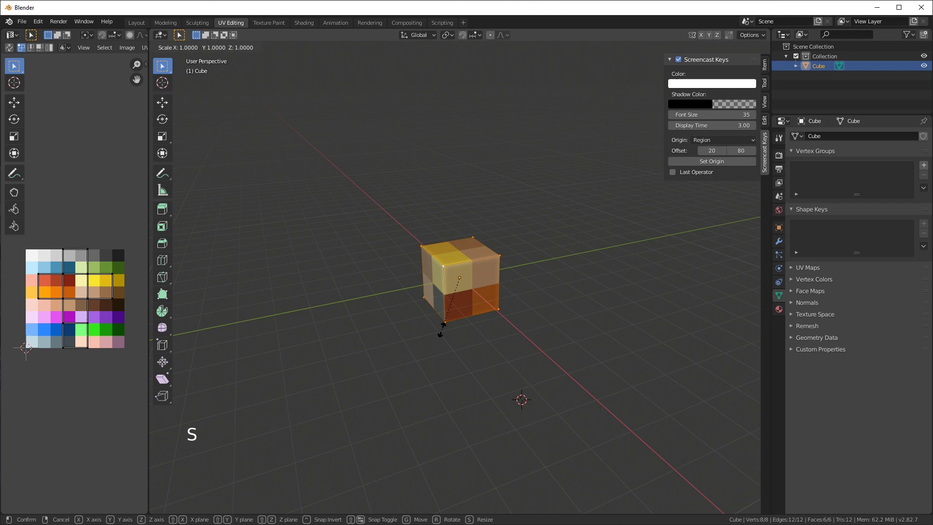
key(x)
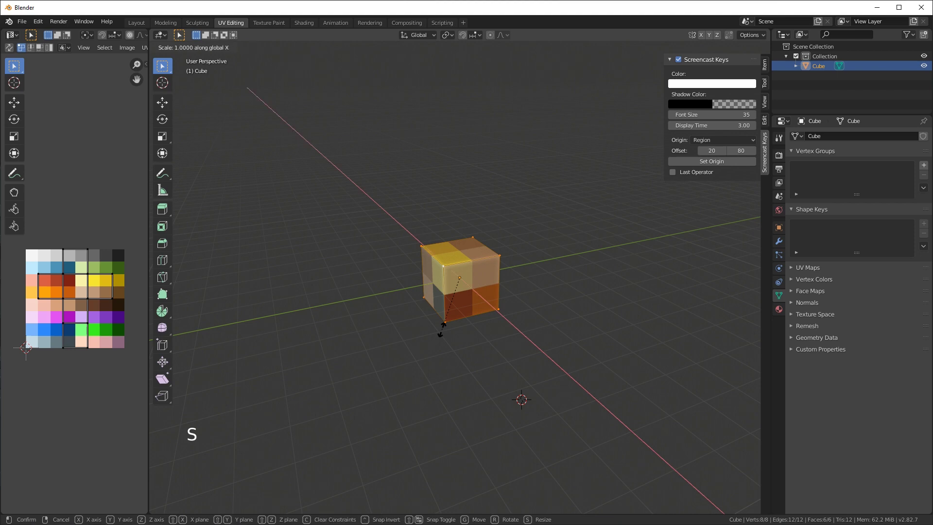
right_click(493, 381)
middle_drag(493, 381, 569, 301)
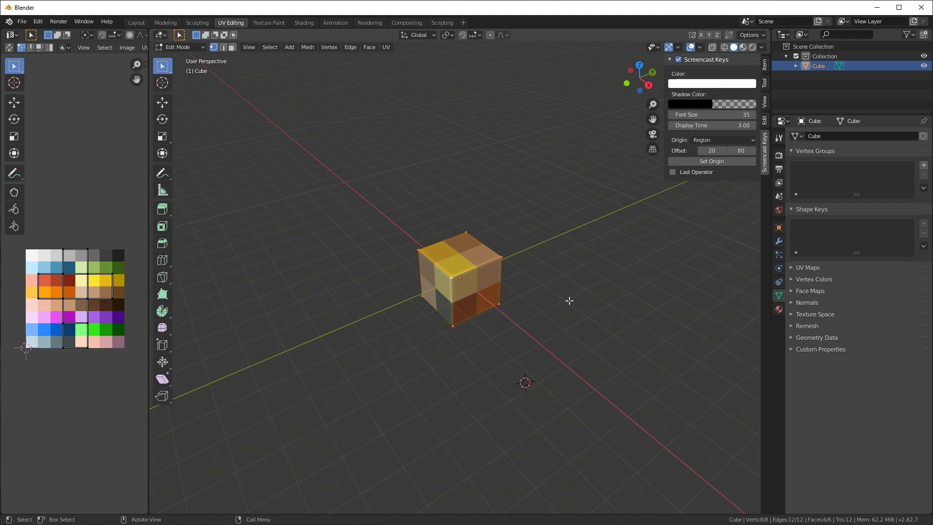
double_click(382, 152)
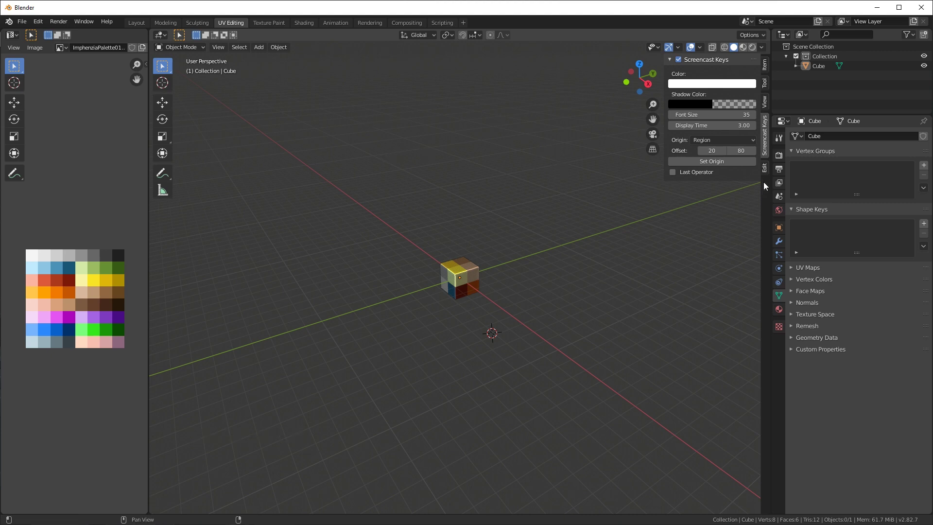
- Switch the sidebar to the Edit tab, select the cube, and toggle Edit Mode on and off
click(766, 169)
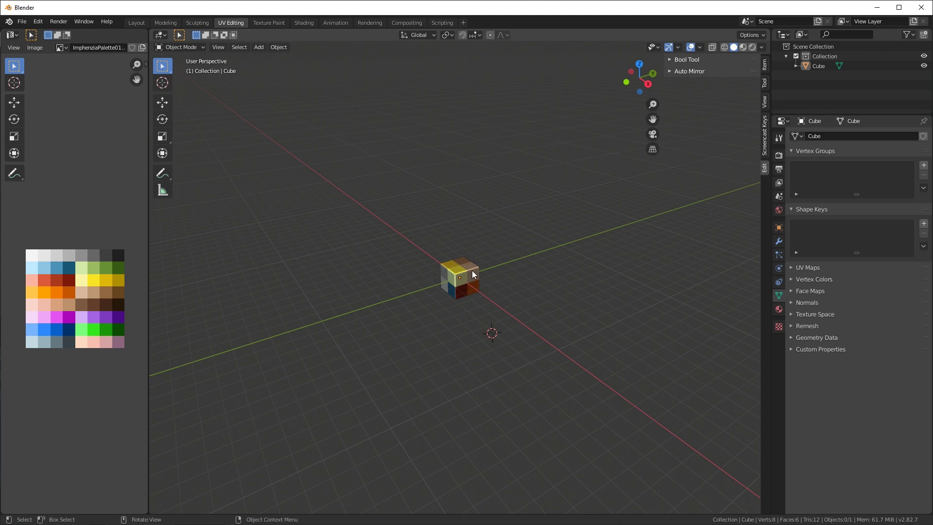
click(457, 279)
key(Tab)
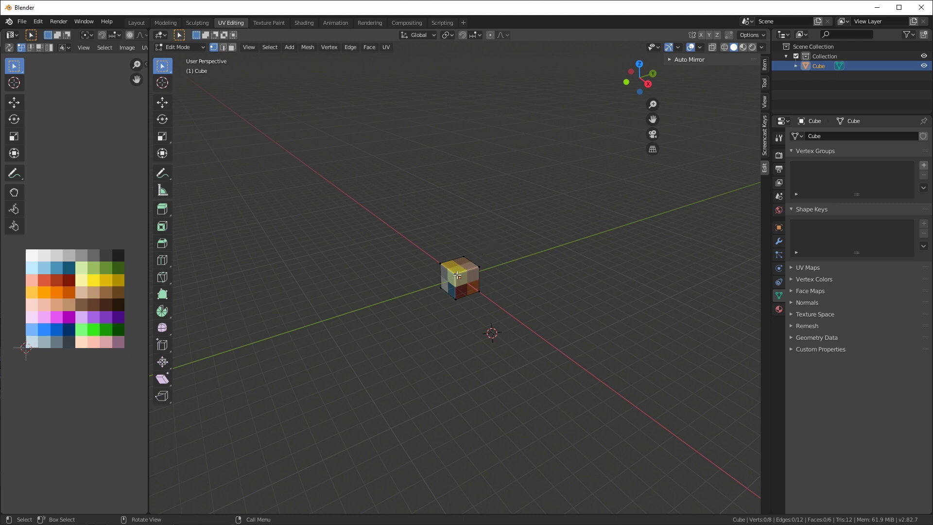
key(Tab)
- Duplicate the cube and place the copy overlapping it up and to the right
scroll(504, 275, up, 7)
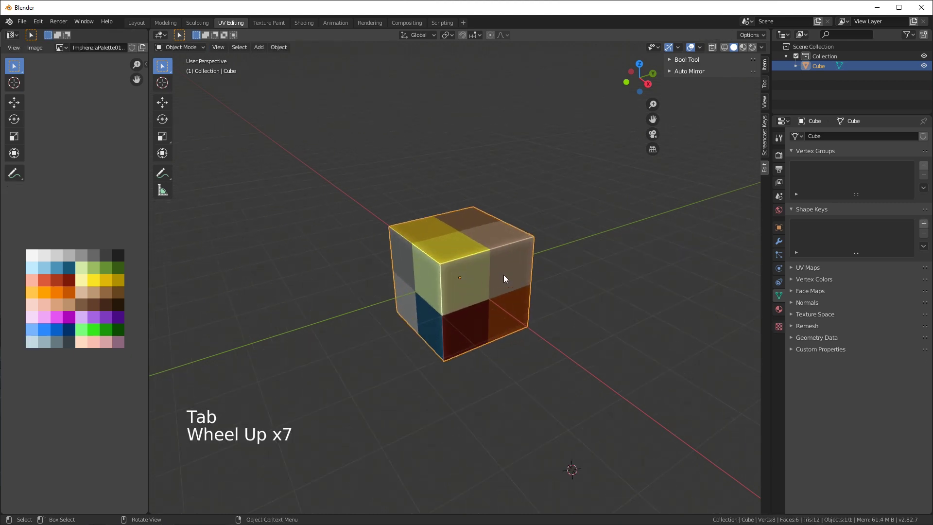
click(475, 245)
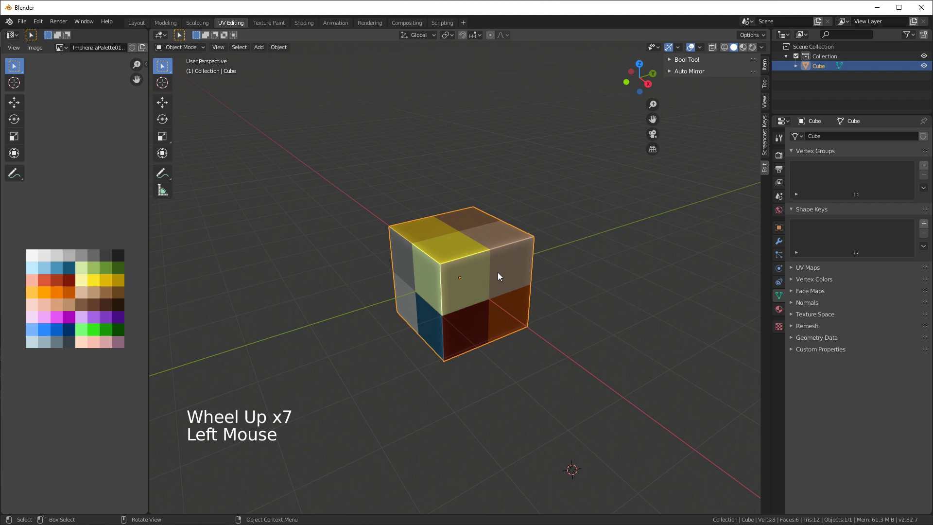
key(shift+d)
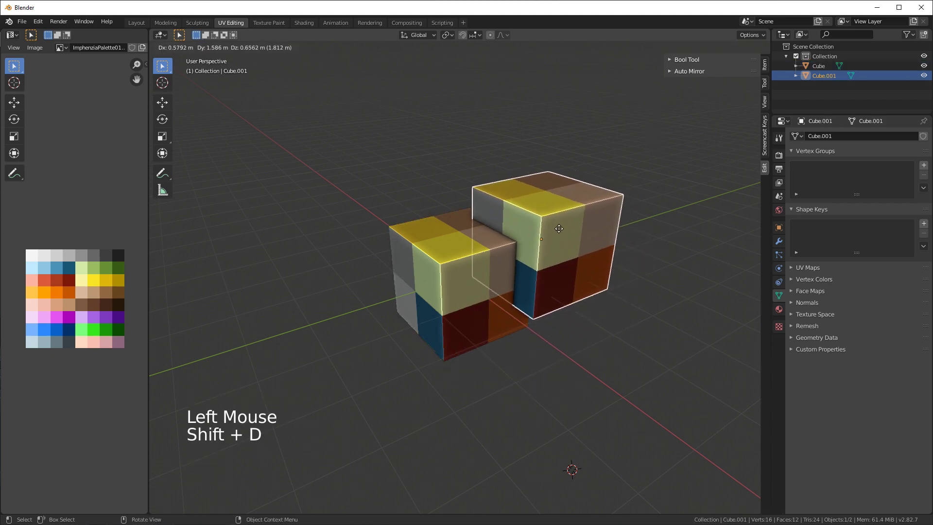
click(564, 230)
- Cut the copy out of the original cube with Bool Tool Auto Boolean Difference
click(680, 60)
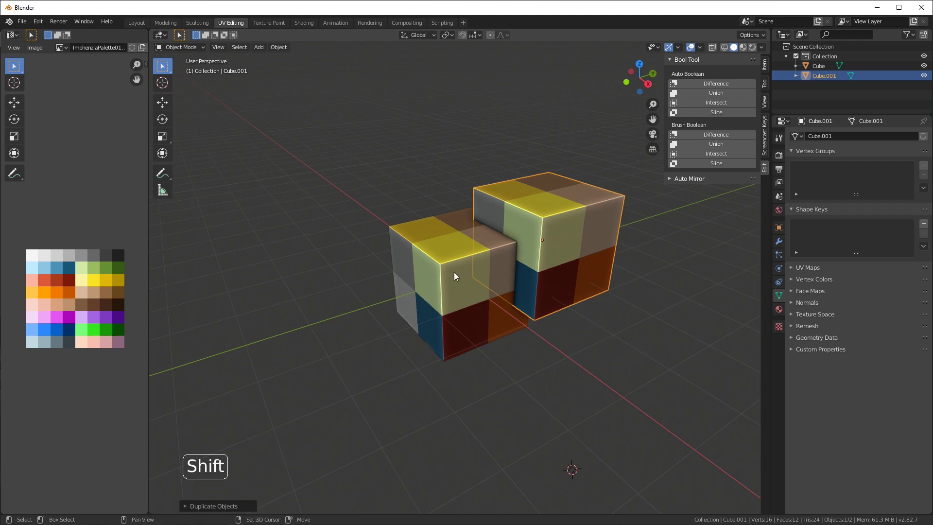
shift+click(443, 288)
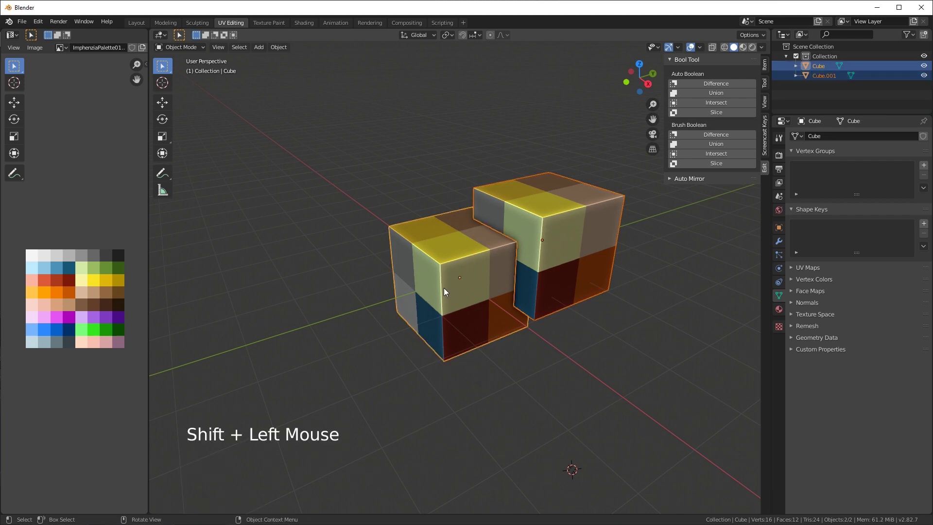
click(717, 83)
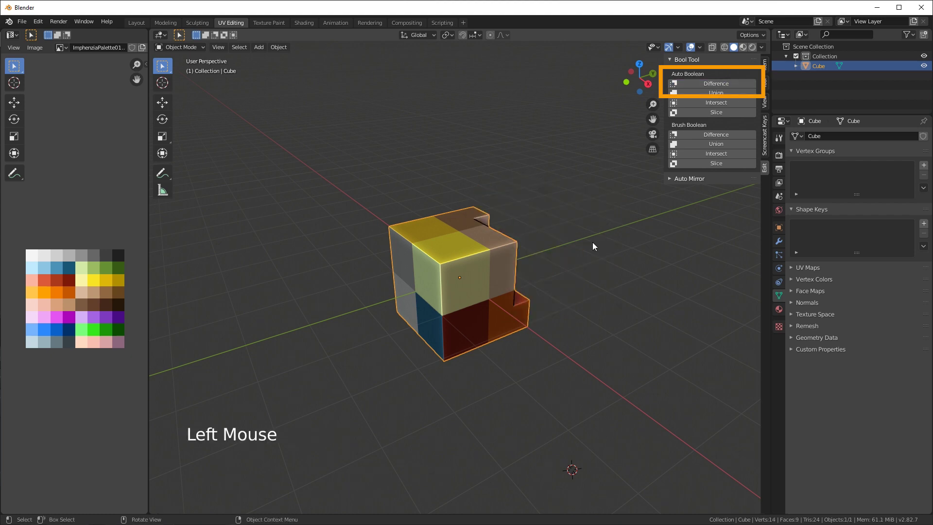
middle_drag(592, 242, 501, 258)
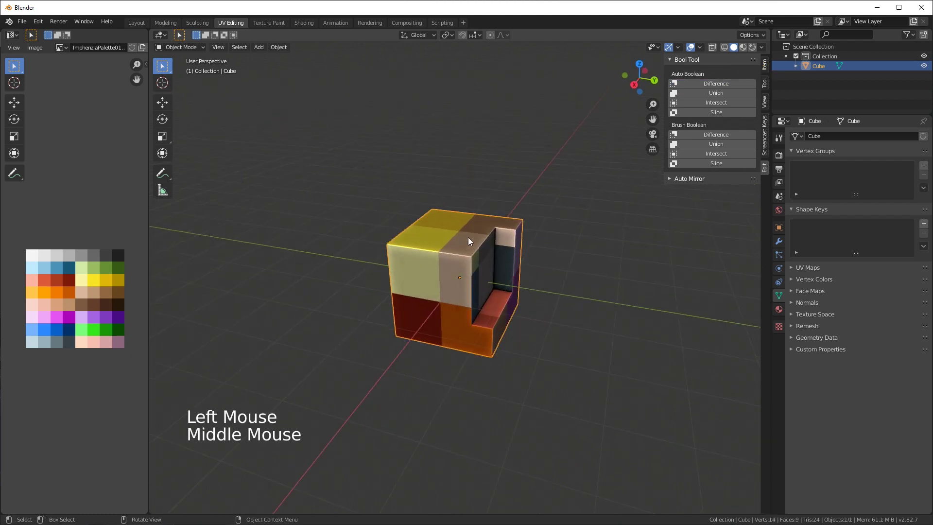
- Undo the cut, redo the difference with Shift+Ctrl+Numpad minus, then undo to one cube
key(ctrl+z)
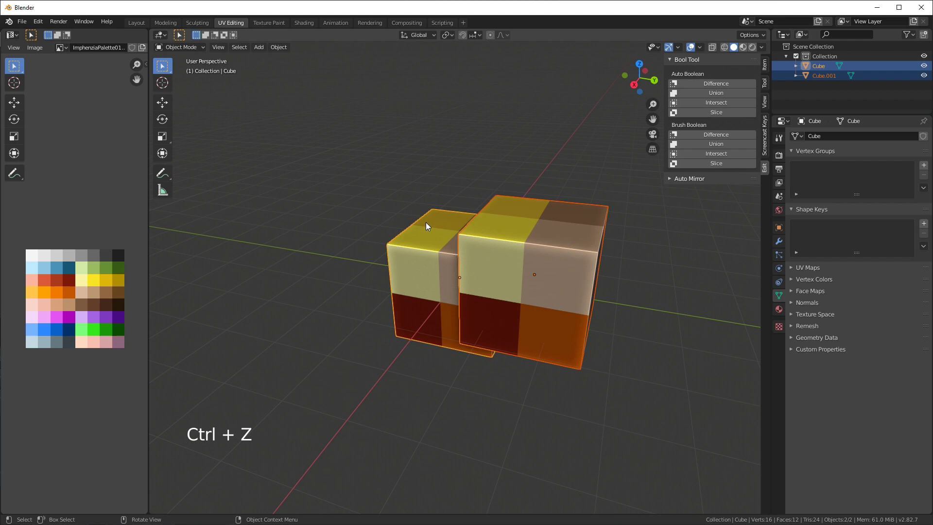
middle_drag(373, 189, 427, 211)
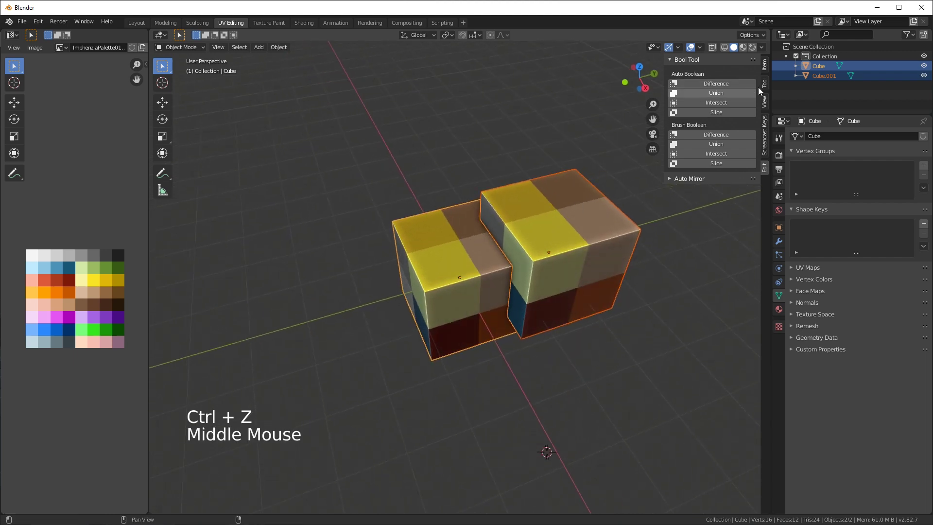
click(670, 59)
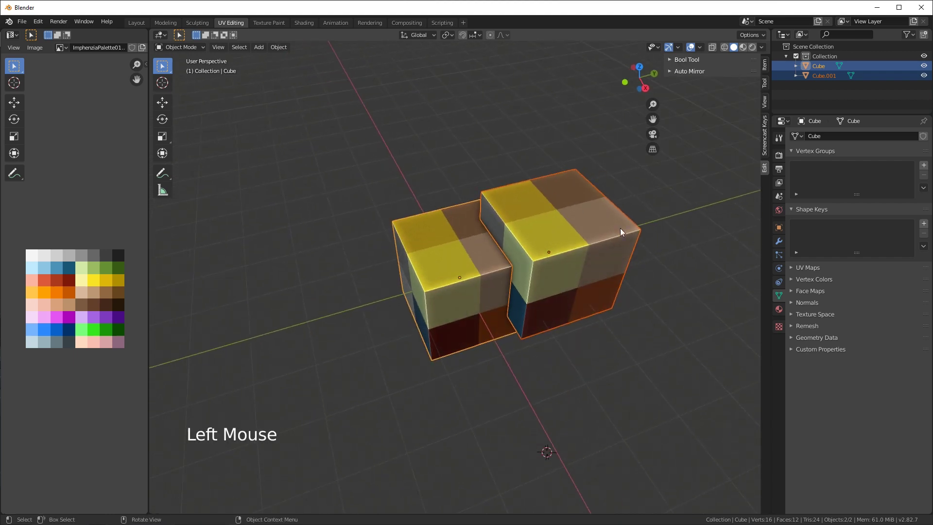
click(764, 64)
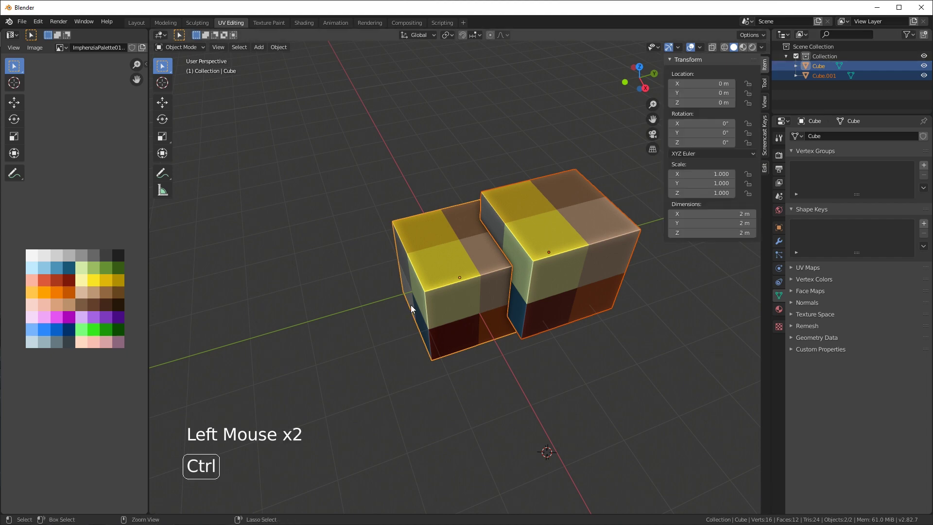
key(ctrl+shift+KP_Subtract)
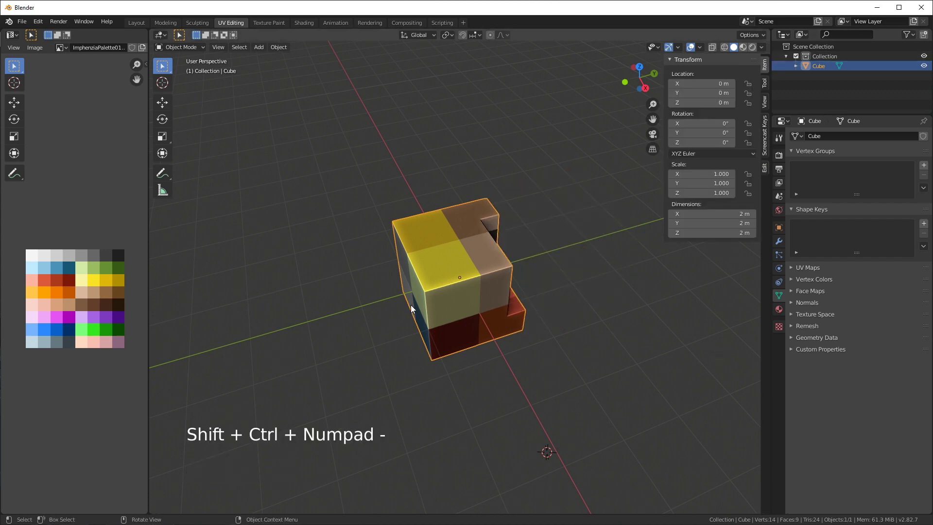
middle_drag(540, 232, 468, 212)
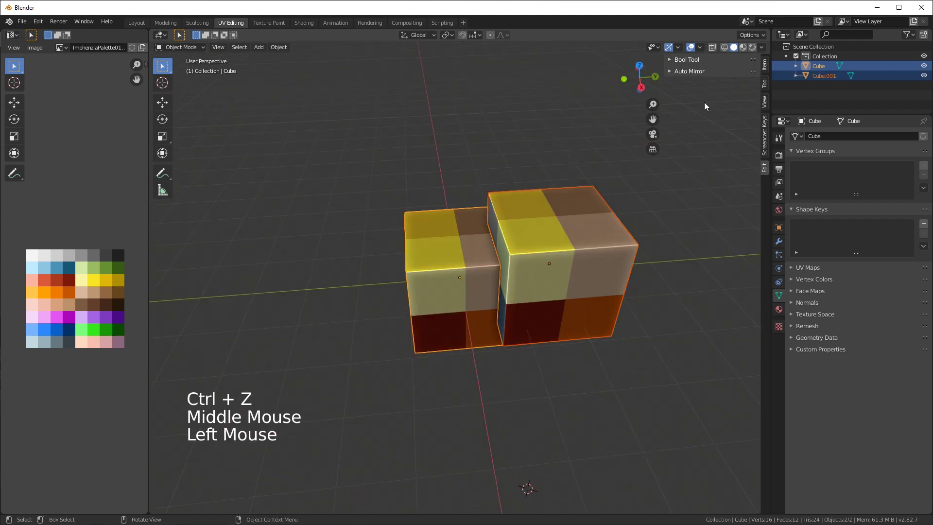
key(ctrl+z)
key(ctrl+z)
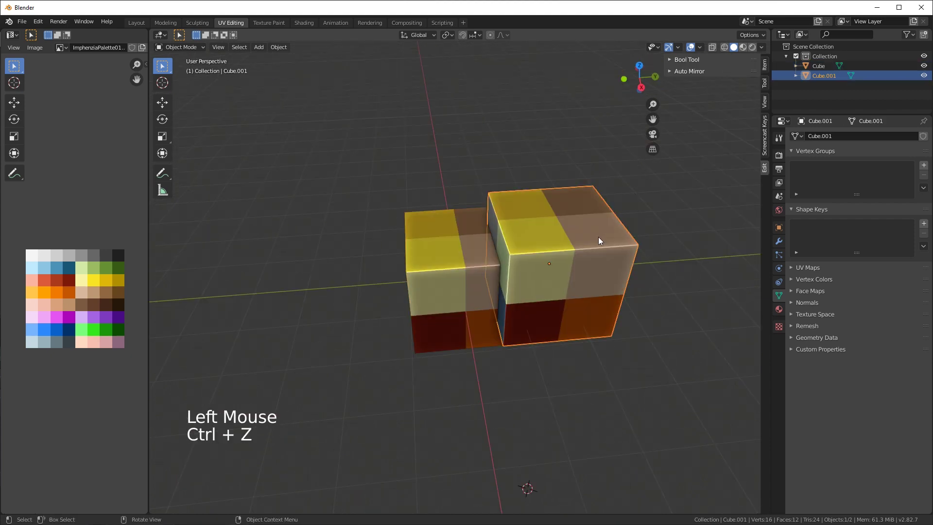
middle_drag(598, 237, 695, 88)
- Show the cube's modifier settings and add a Mirror modifier on X with AutoMirror
click(779, 243)
middle_drag(563, 253, 546, 261)
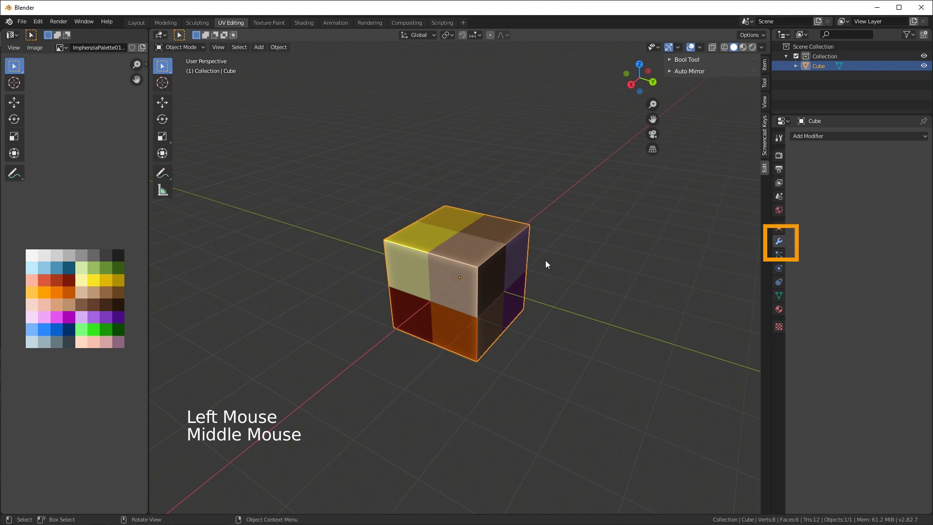
click(548, 241)
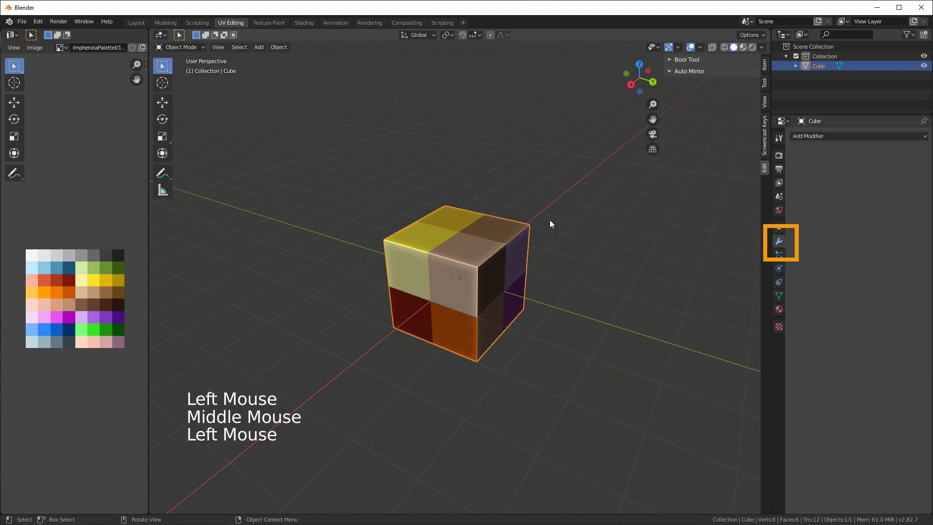
click(671, 71)
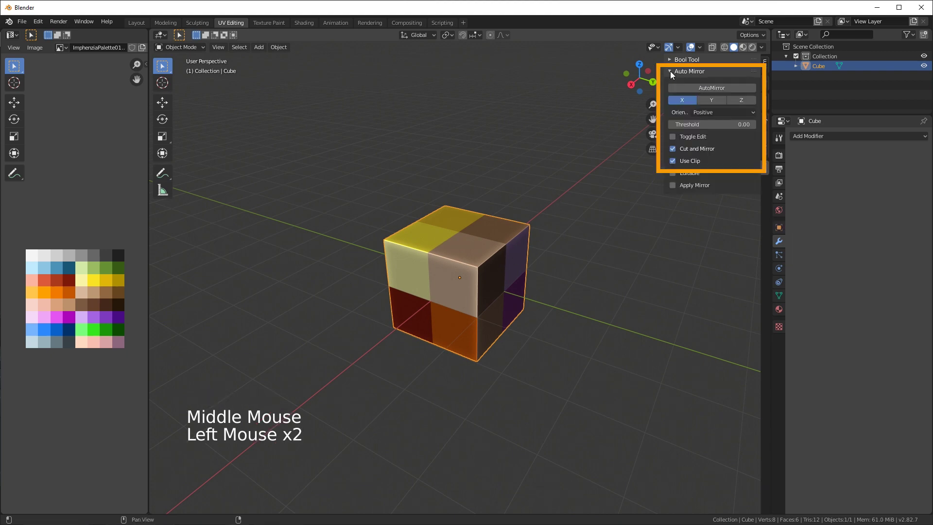
click(712, 88)
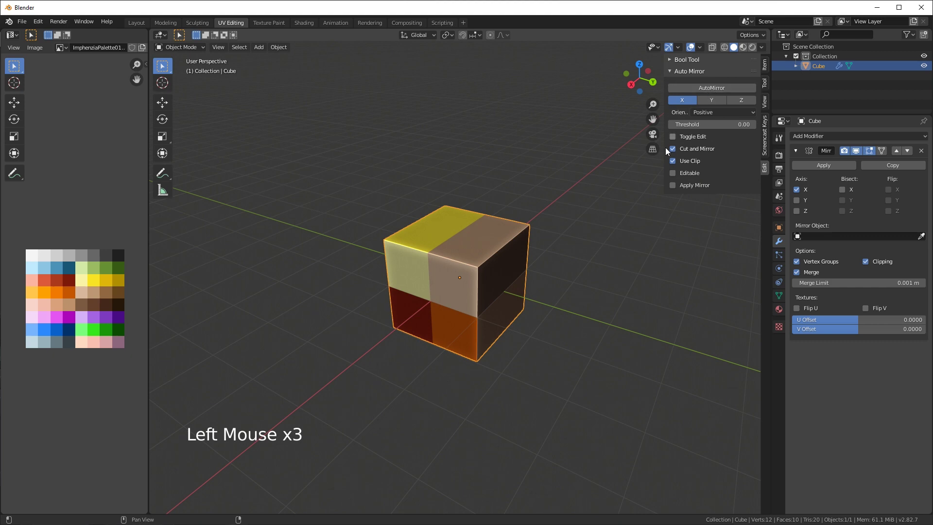
middle_drag(490, 191, 488, 287)
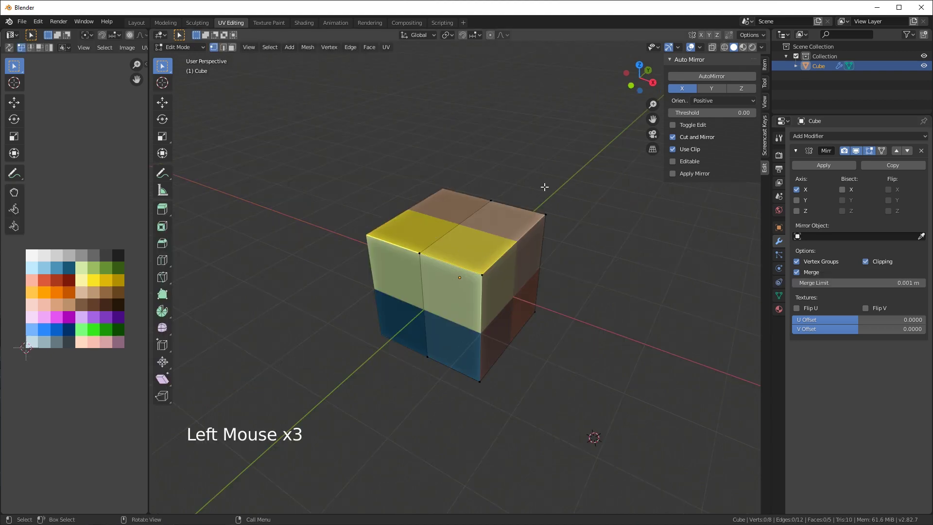
- Turn on Auto Merge Vertices in the Edit Mode header
click(727, 35)
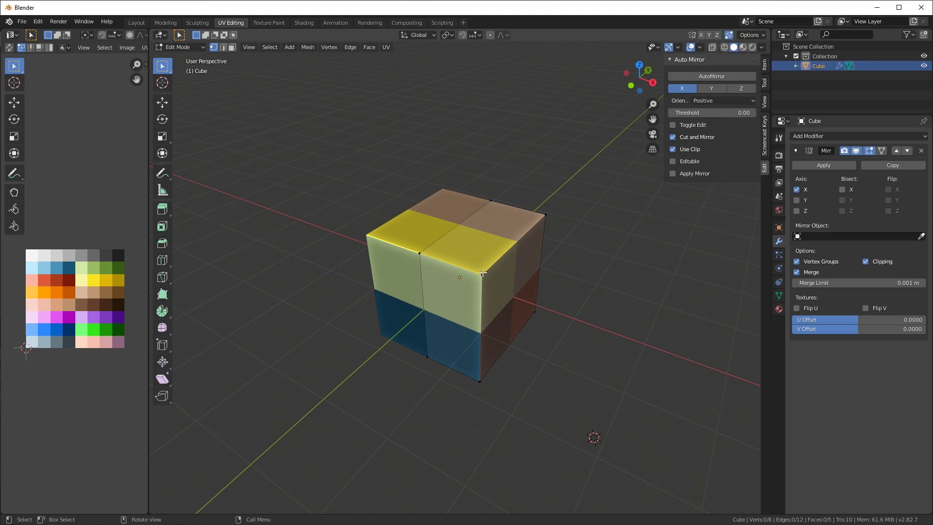
middle_drag(483, 272, 530, 237)
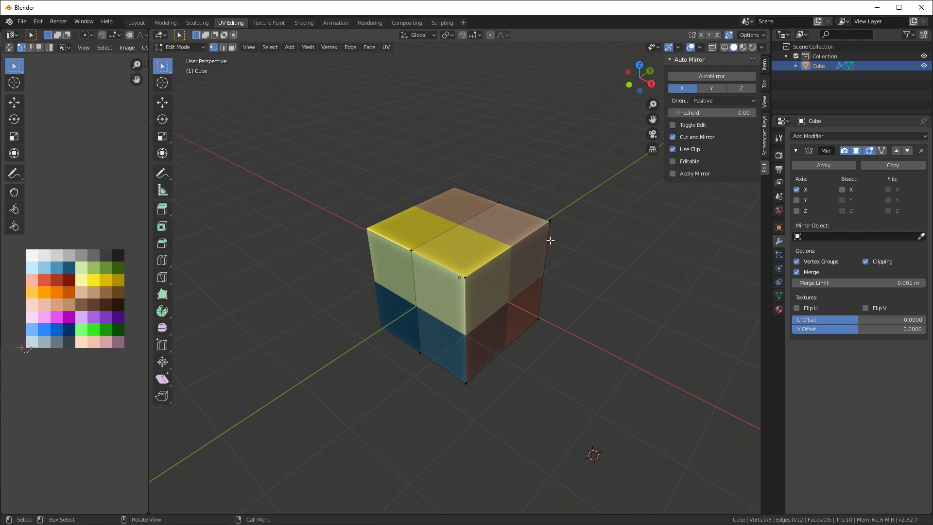
shift+middle_drag(550, 240, 537, 250)
scroll(537, 250, up, 2)
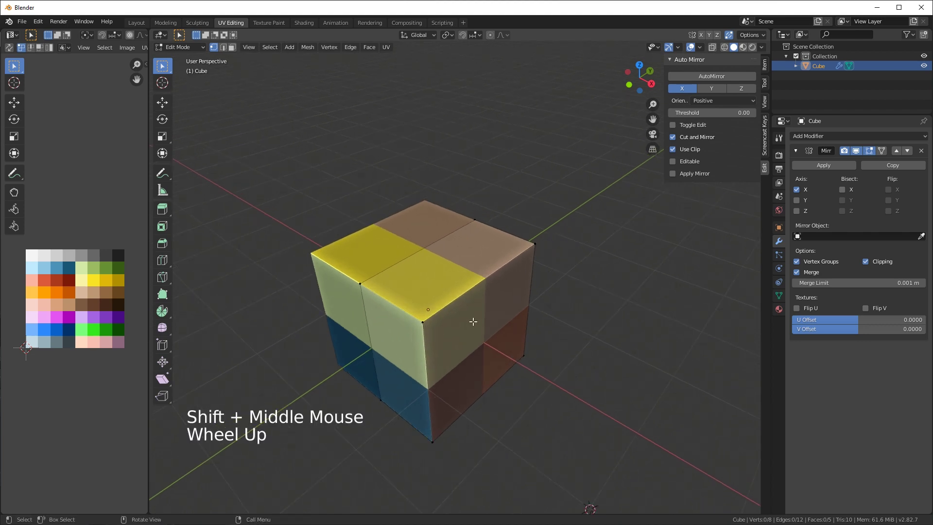
- Set snapping to Vertex and snap a front corner vertex onto another corner, merging them
click(477, 35)
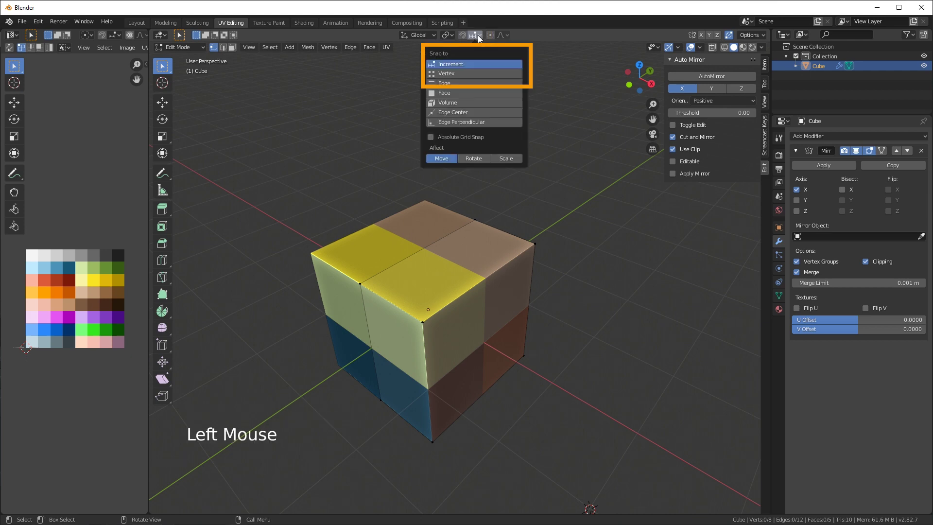
click(449, 73)
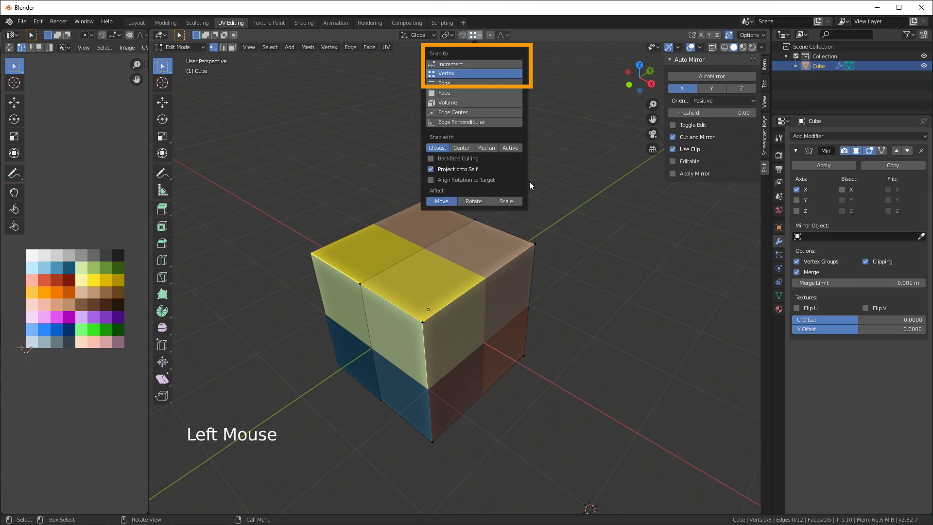
click(423, 322)
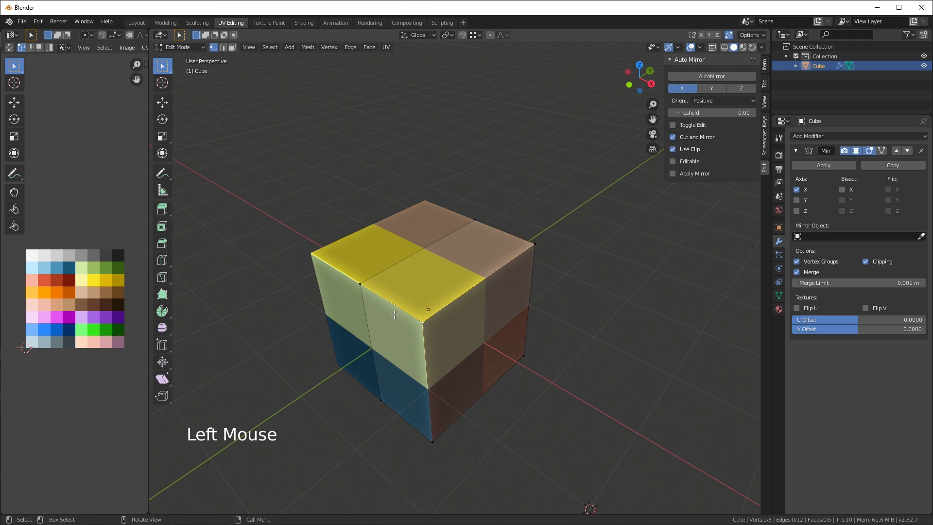
key(g)
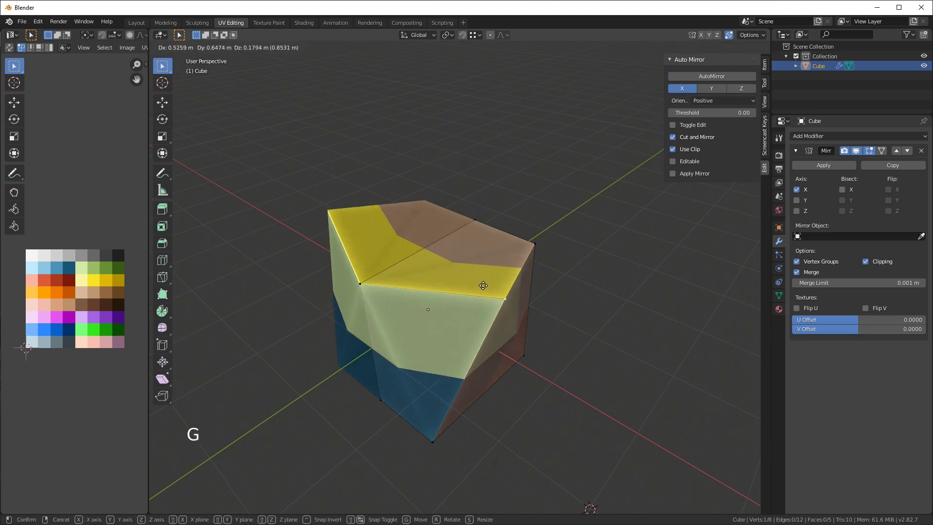
key(ctrl)
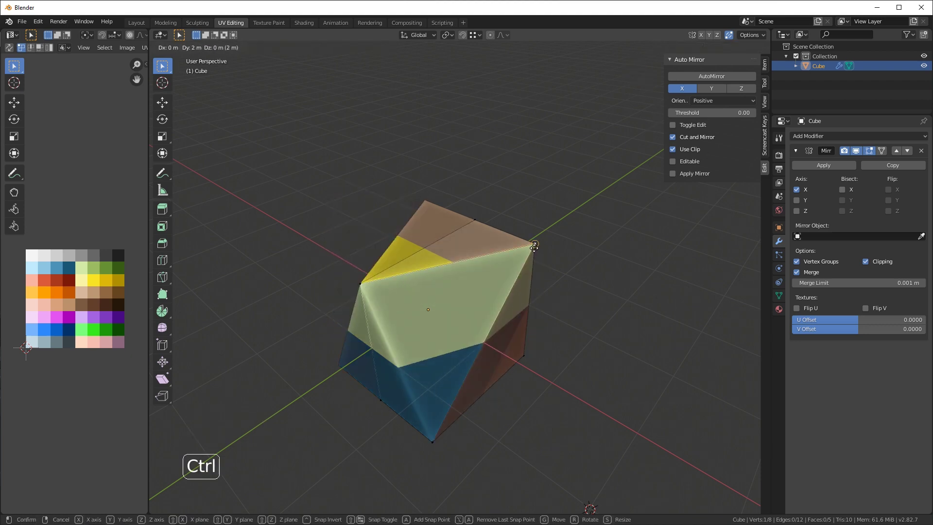
click(534, 247)
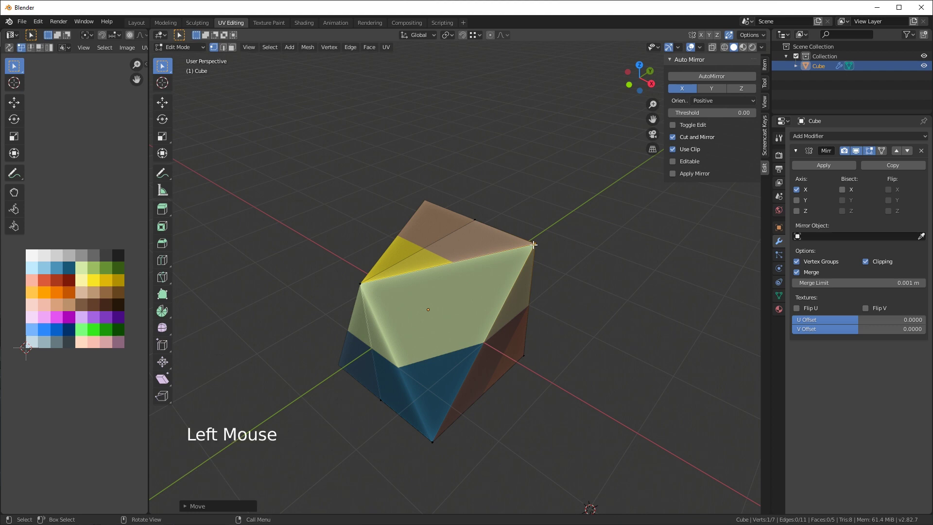
key(g)
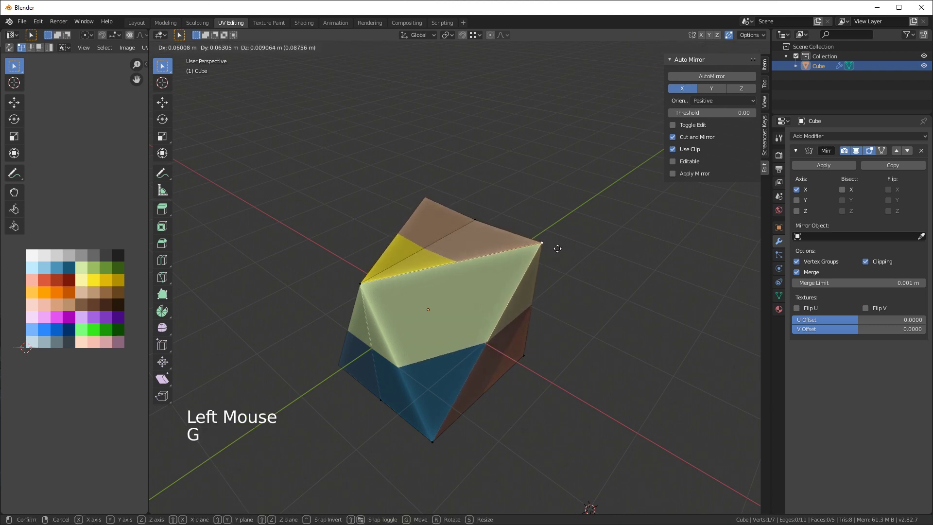
key(Escape)
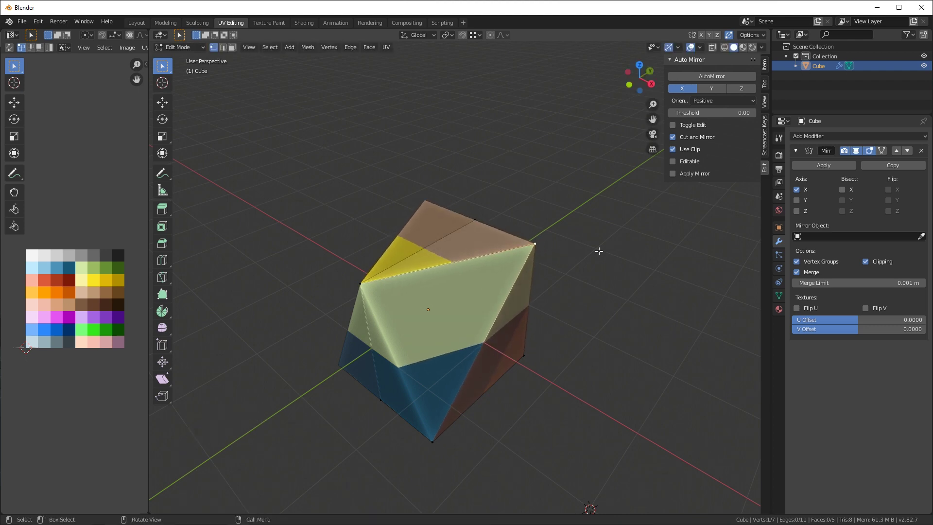
- Undo the merge and snap the front top corner vertex onto the corner again
key(ctrl+z)
key(ctrl+z)
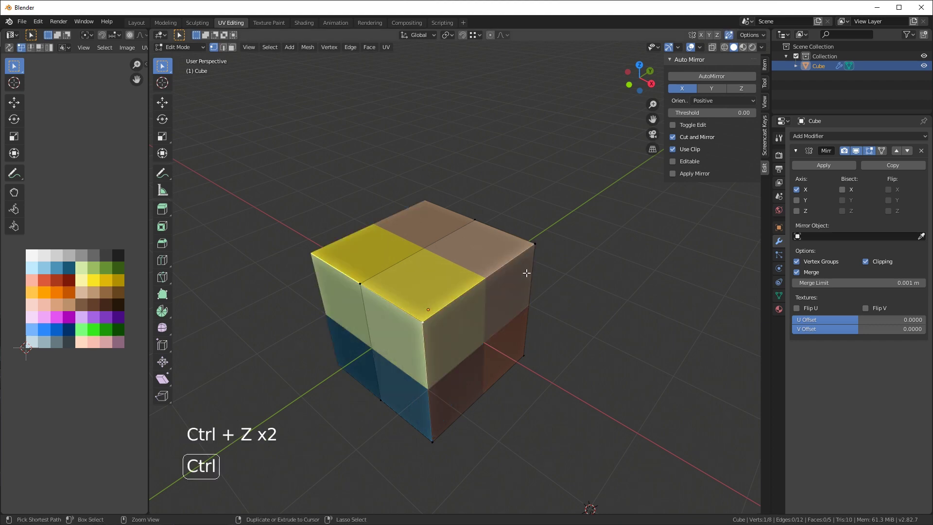
click(426, 319)
click(425, 319)
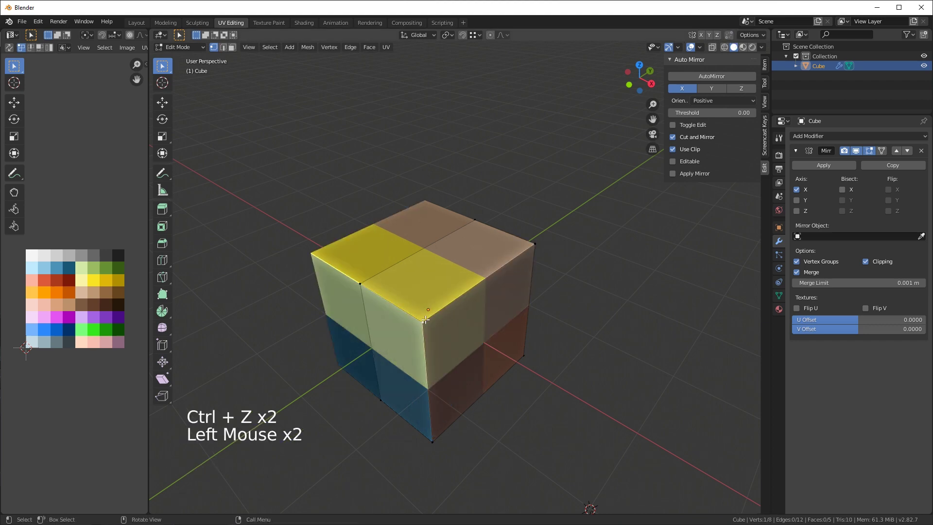
key(g)
key(ctrl)
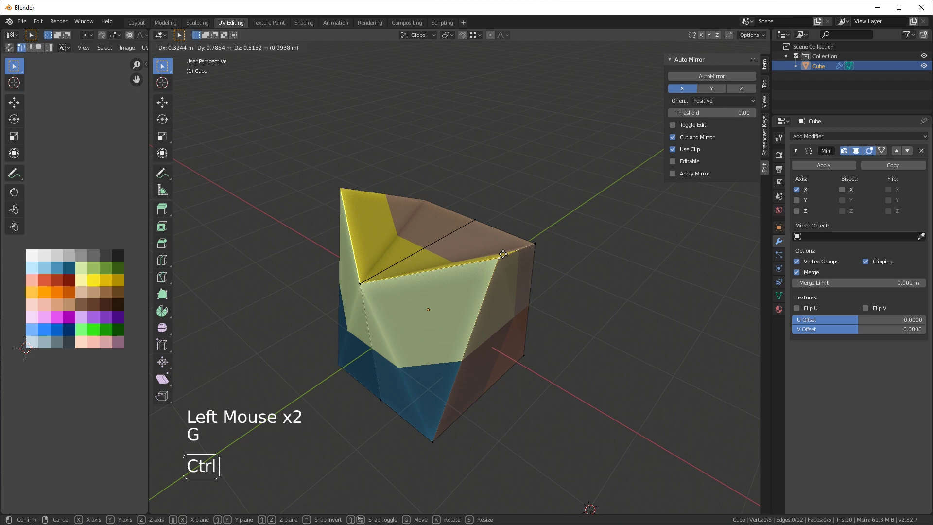
click(533, 243)
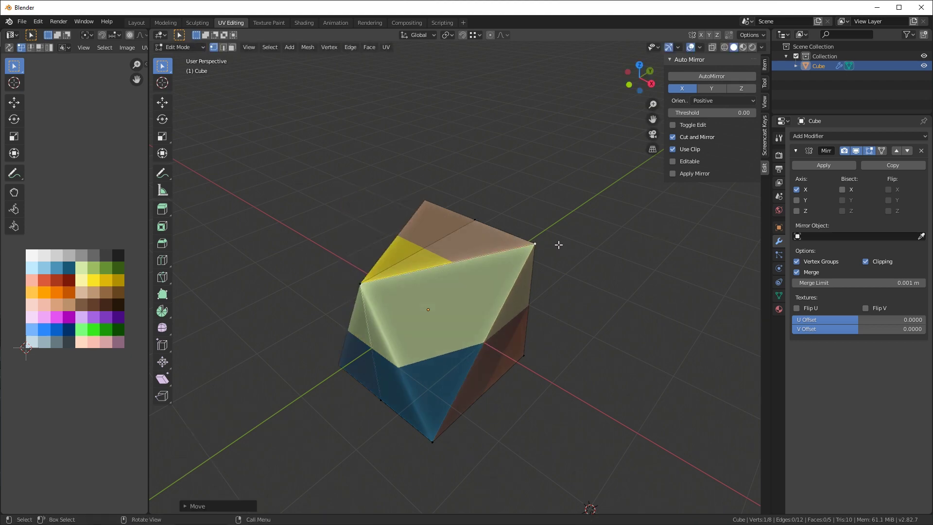
- Cancel a further move, restore the cube's regular shape and return to Object Mode
key(g)
key(Escape)
click(728, 35)
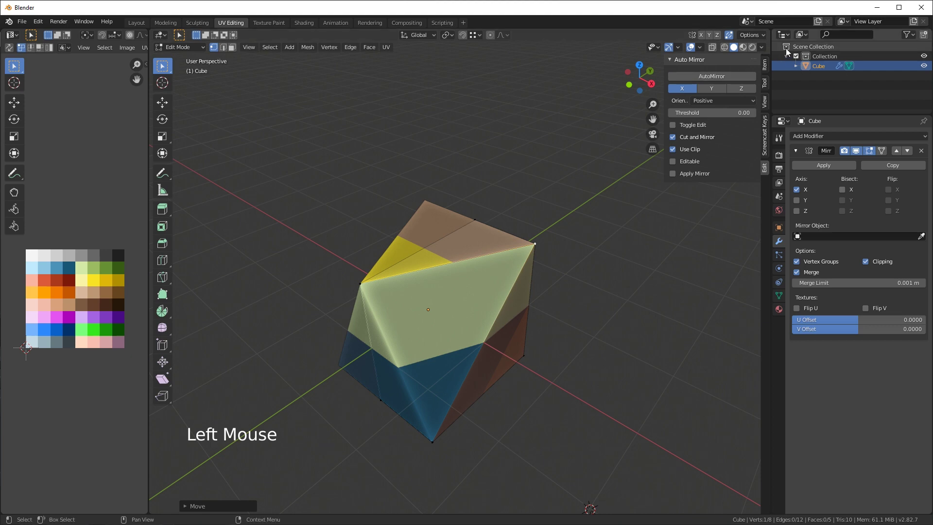
key(Tab)
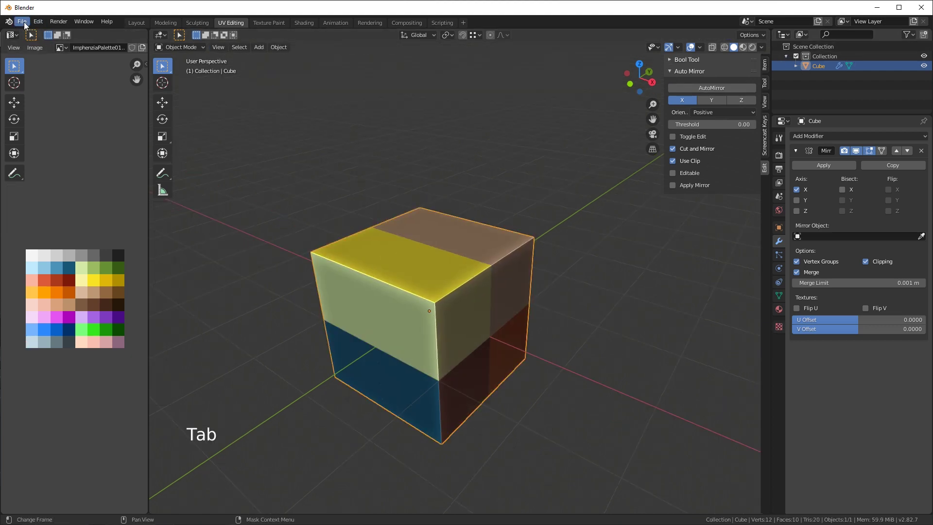
- Enter Edit Mode in Face select and select the cube's front-right face
scroll(523, 227, down, 3)
middle_drag(523, 227, 597, 222)
scroll(549, 232, up, 2)
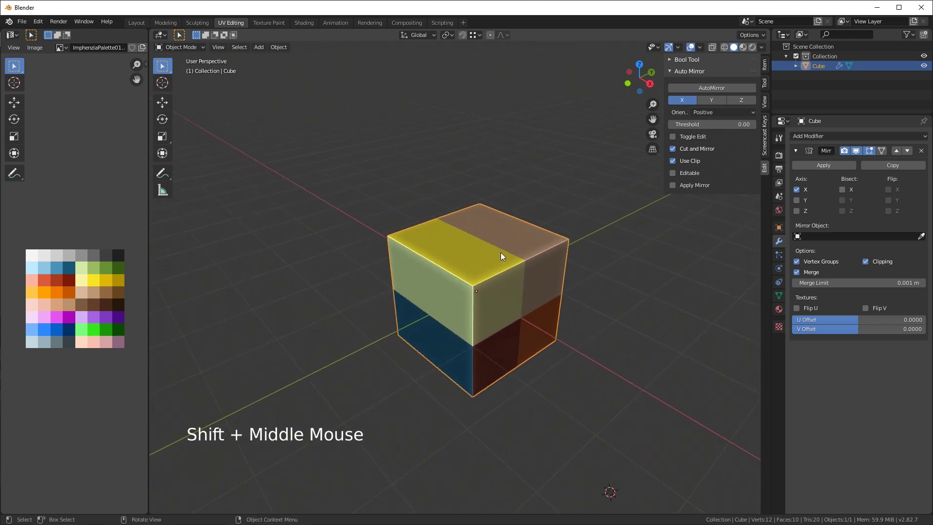
scroll(491, 262, down, 1)
middle_drag(512, 250, 519, 297)
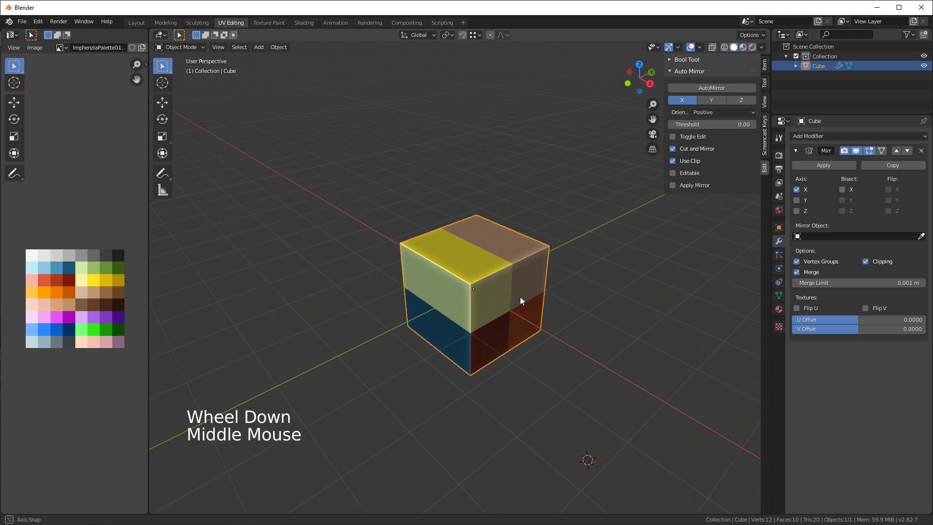
click(482, 287)
key(Tab)
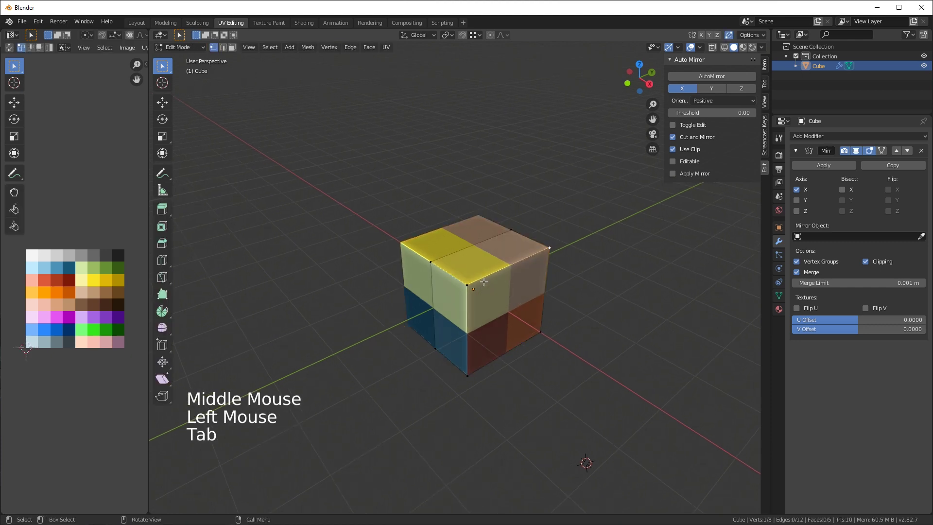
middle_click(514, 299)
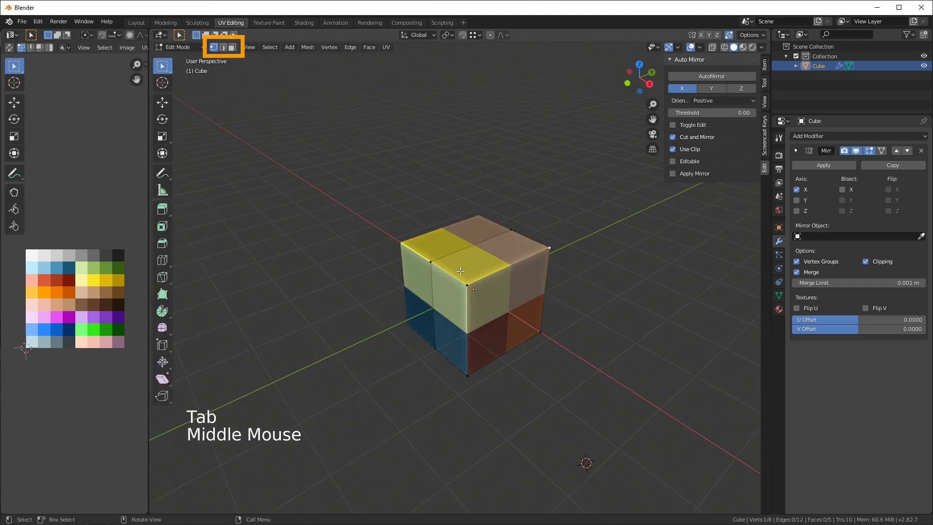
click(232, 47)
click(541, 313)
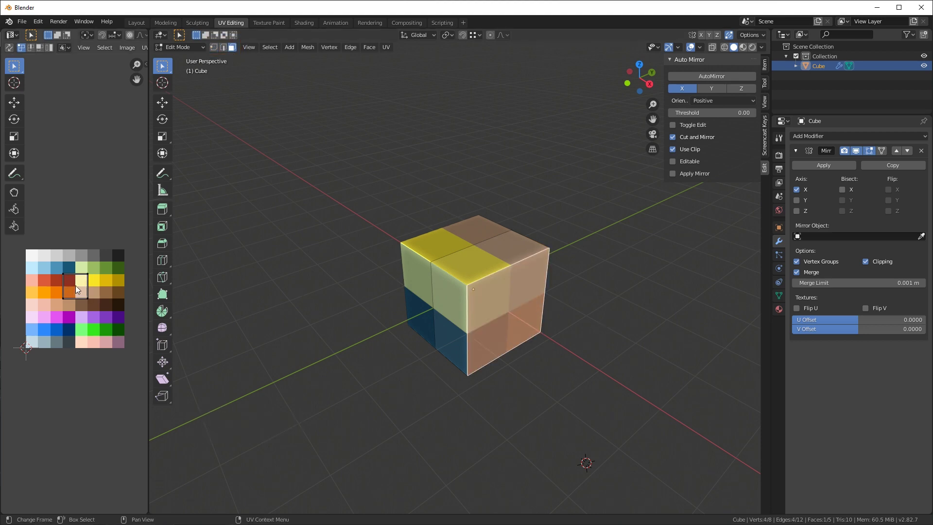
- Collapse the face's UVs to a point and move them onto the light orange palette swatch
key(a)
key(s)
key(0)
click(75, 288)
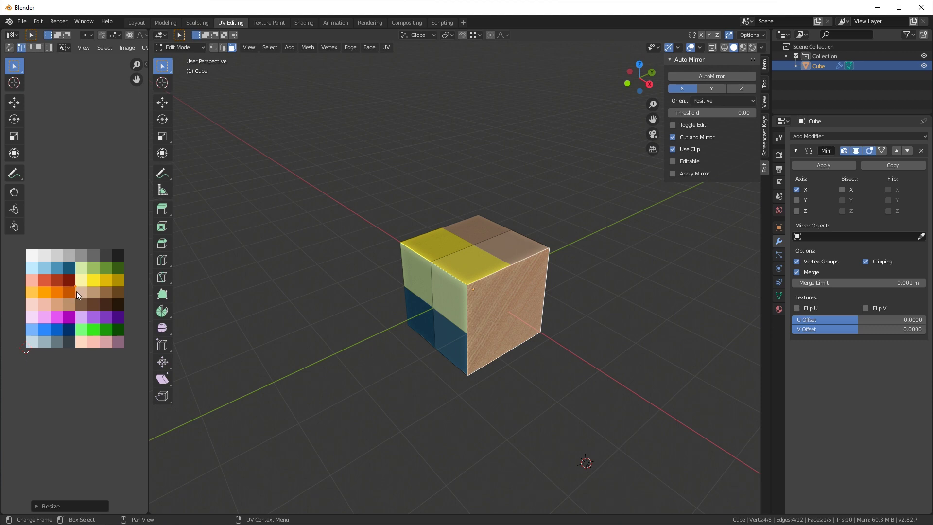
key(g)
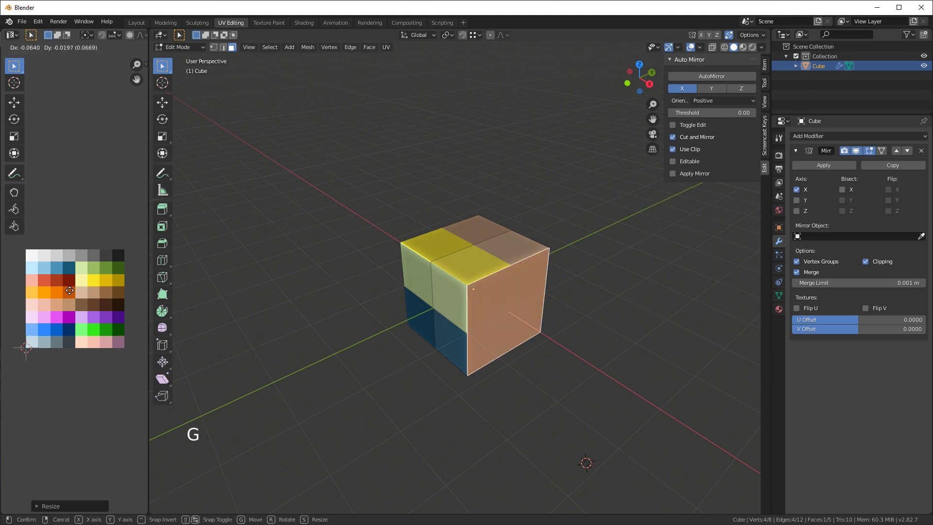
click(50, 281)
- Select all faces and UVs, shrink the UVs onto the yellow palette cells, then deselect
click(488, 259)
key(a)
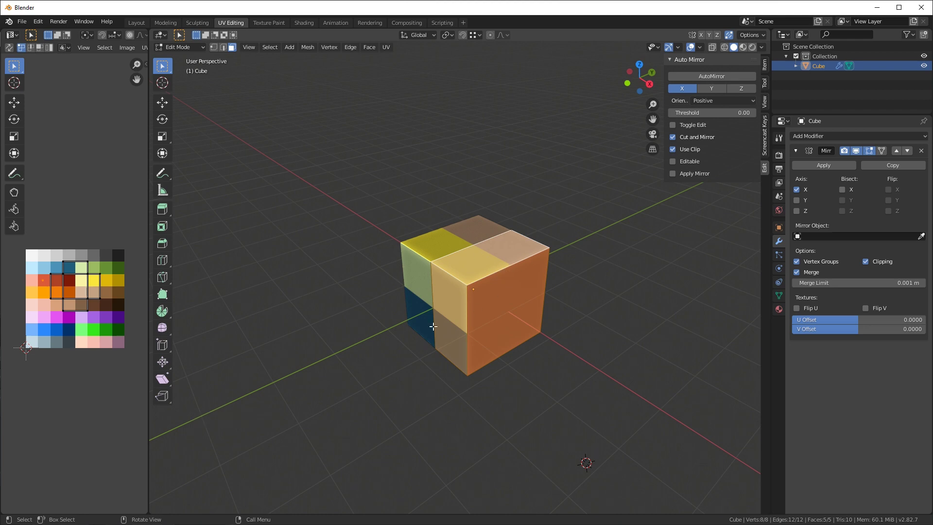
key(a)
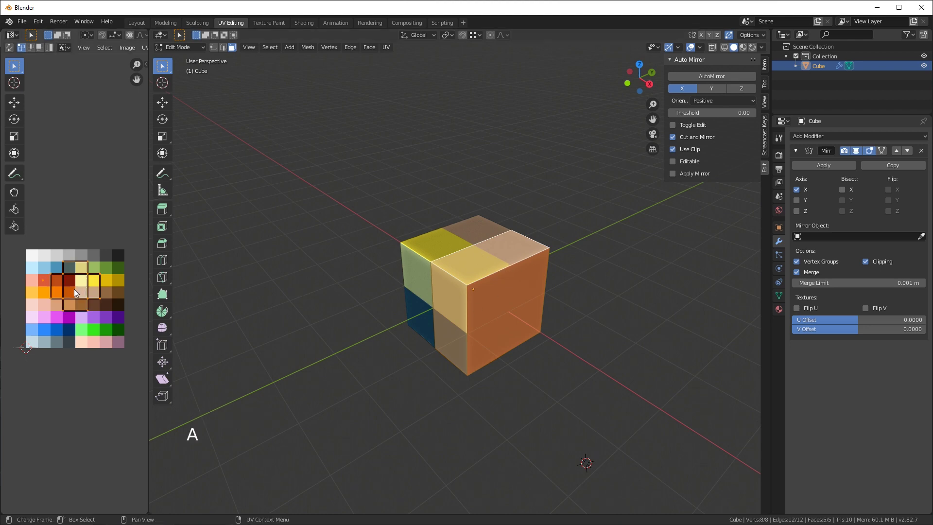
key(s)
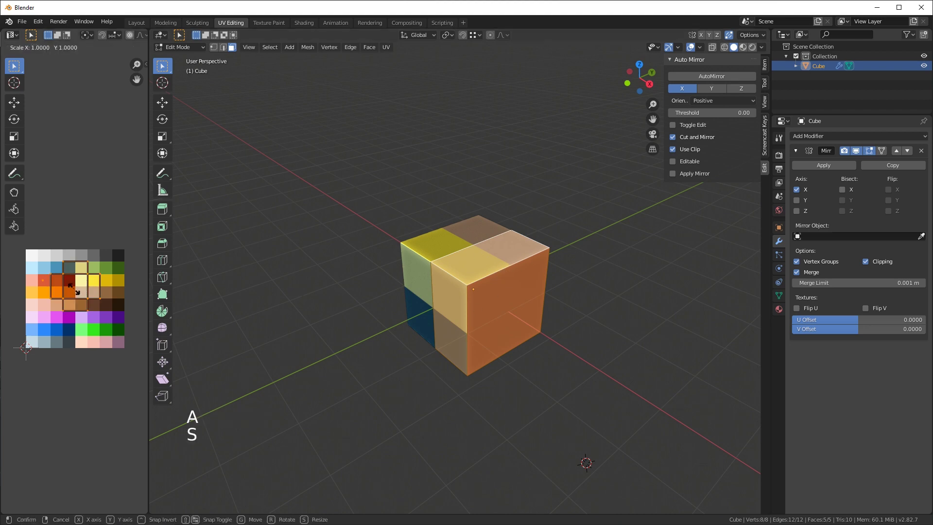
click(74, 289)
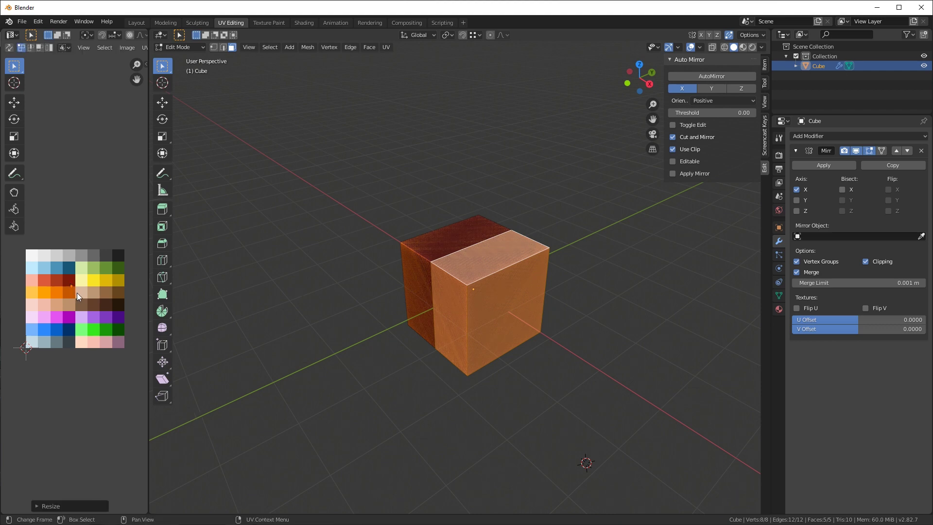
key(g)
click(111, 285)
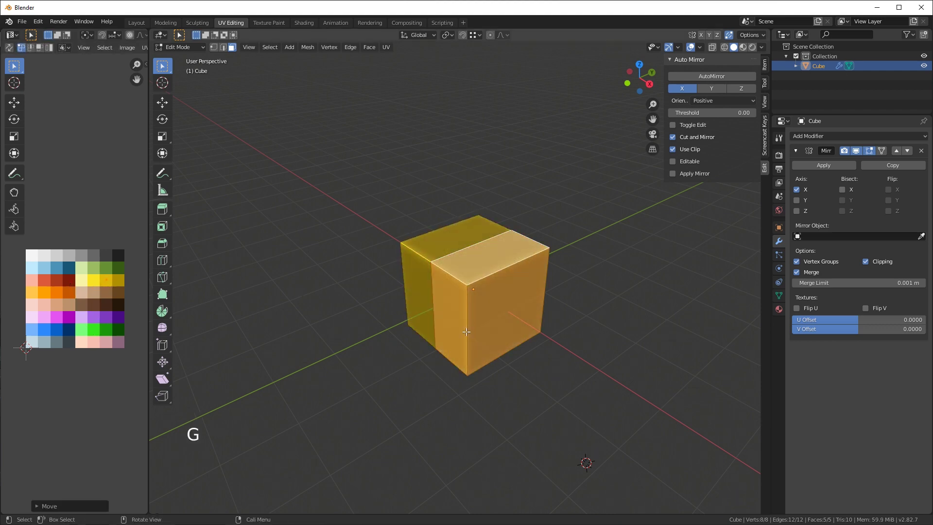
click(584, 318)
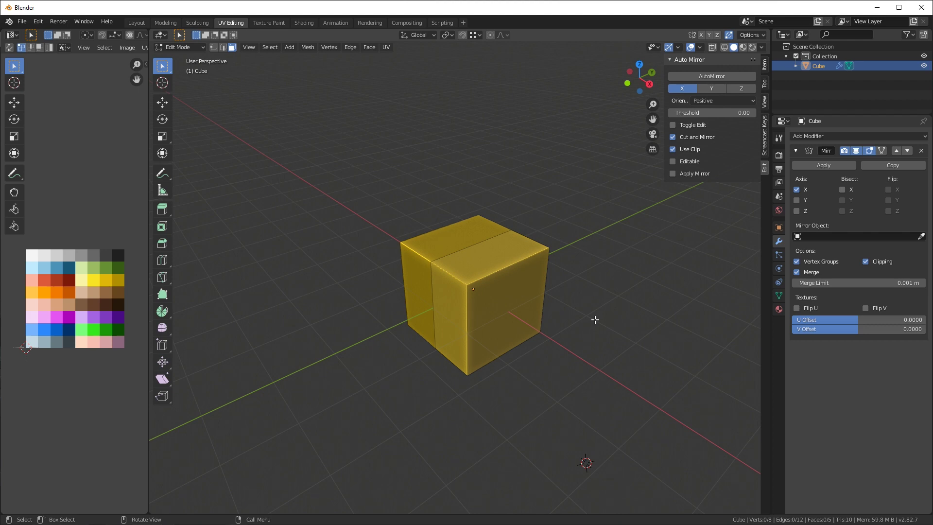
- Knife-cut the top face diagonally from the top edge to the front corner
click(507, 268)
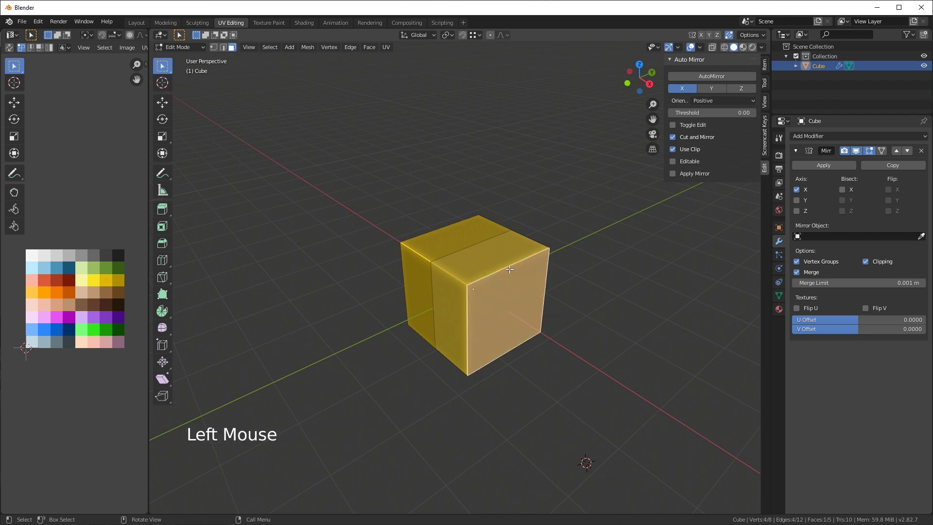
key(k)
click(511, 230)
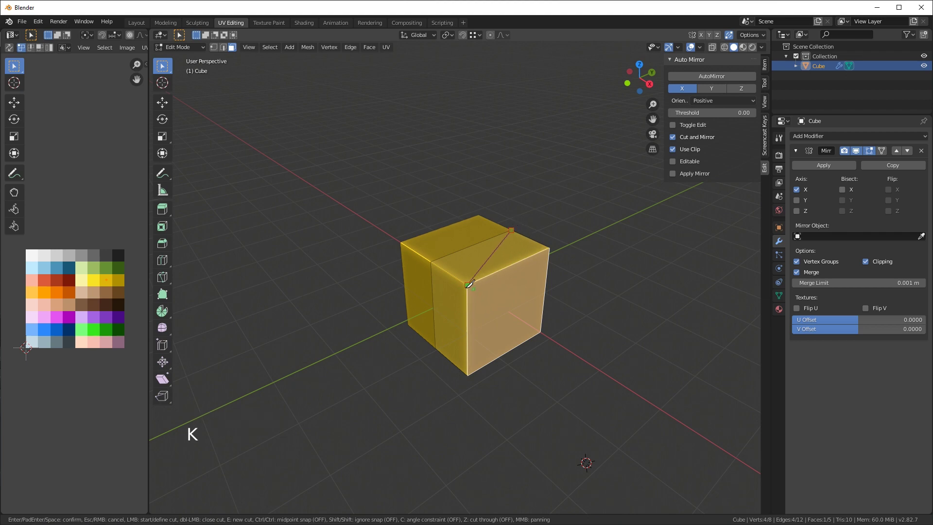
click(470, 284)
double_click(469, 284)
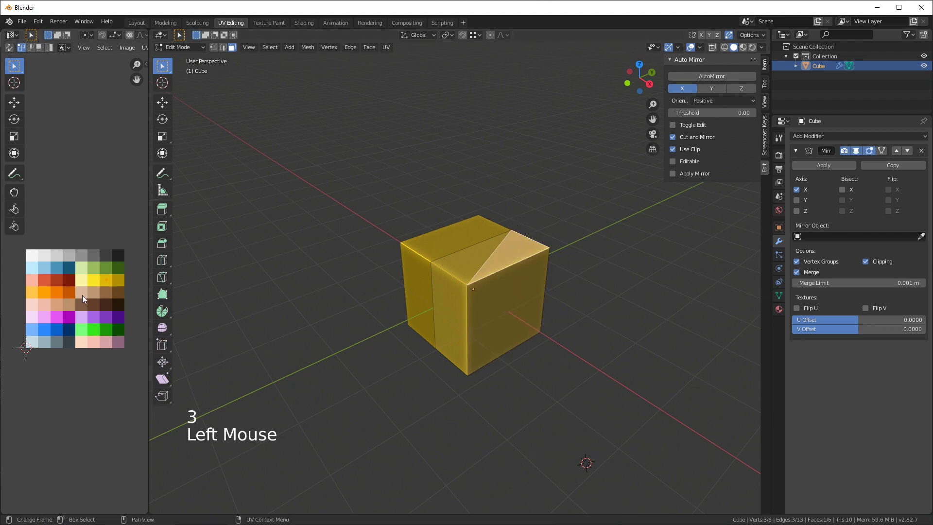
- Move the cut-off triangle's UVs onto the red palette swatch, then select the whole cube
key(g)
click(86, 281)
click(516, 290)
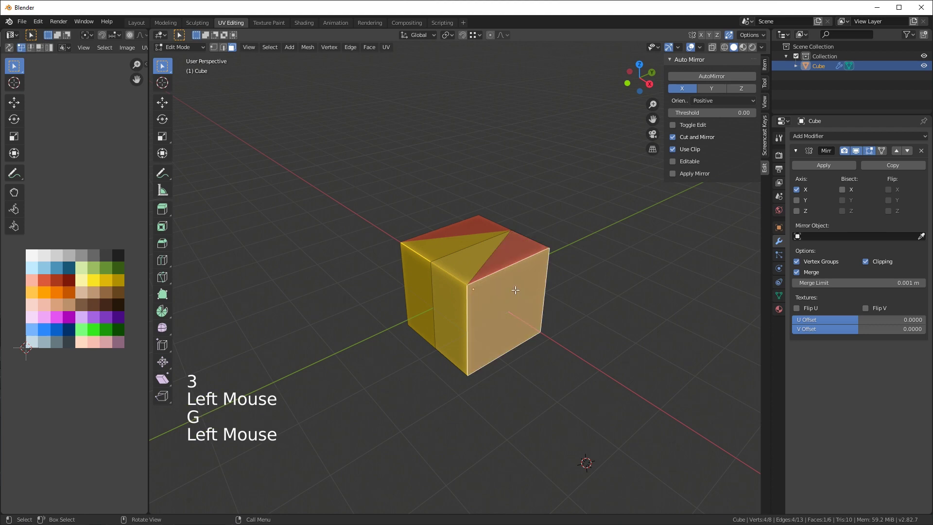
scroll(516, 290, up, 7)
key(a)
scroll(589, 292, up, 2)
scroll(589, 294, down, 4)
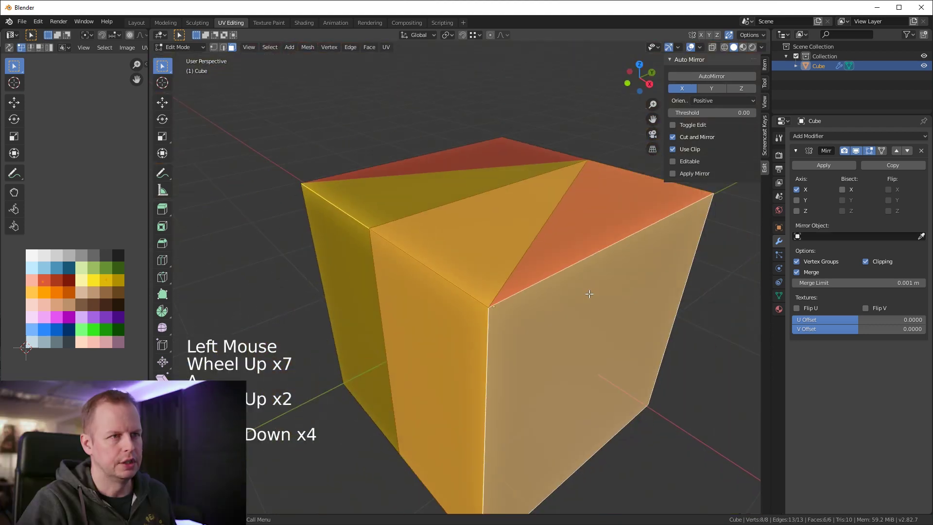
middle_drag(589, 294, 535, 300)
scroll(535, 300, up, 4)
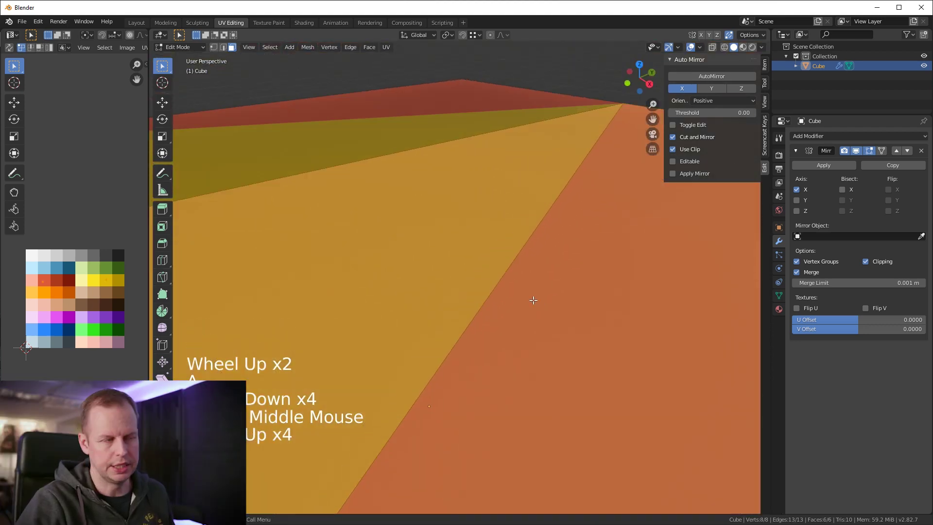
scroll(533, 300, down, 6)
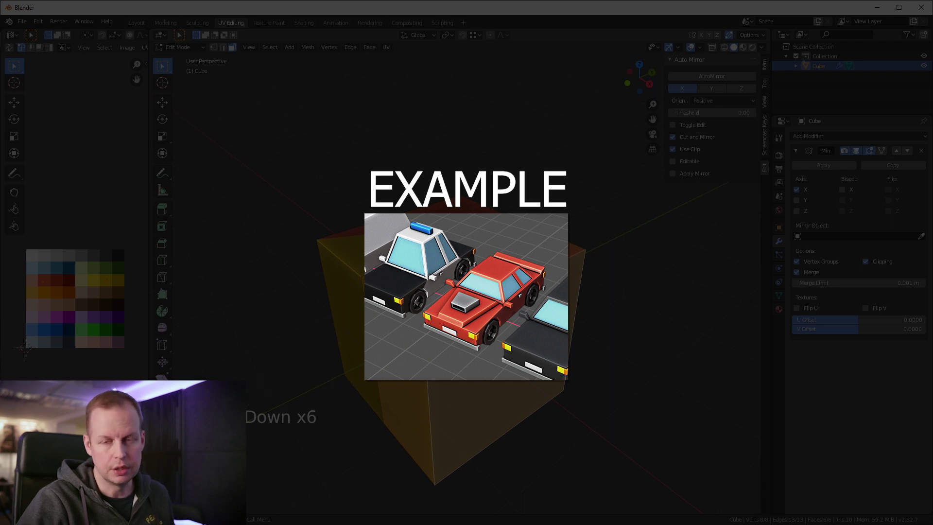
scroll(568, 475, down, 3)
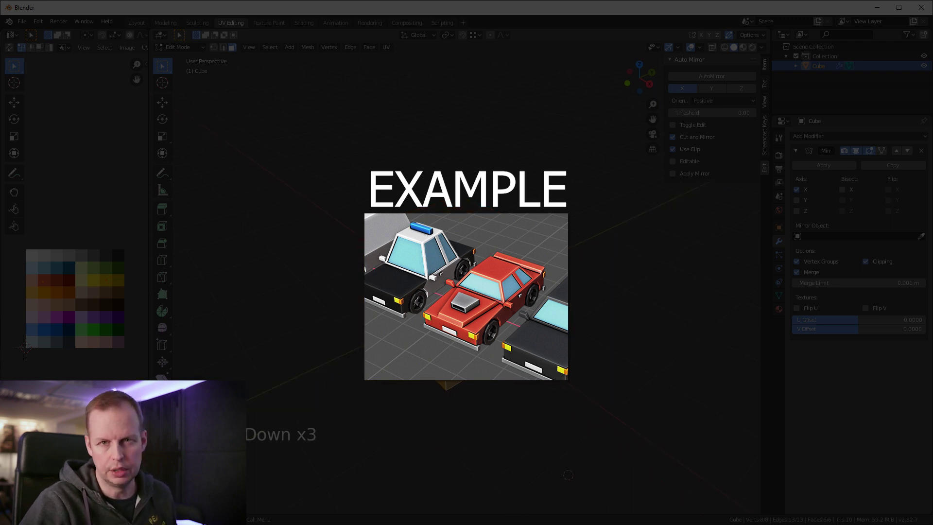